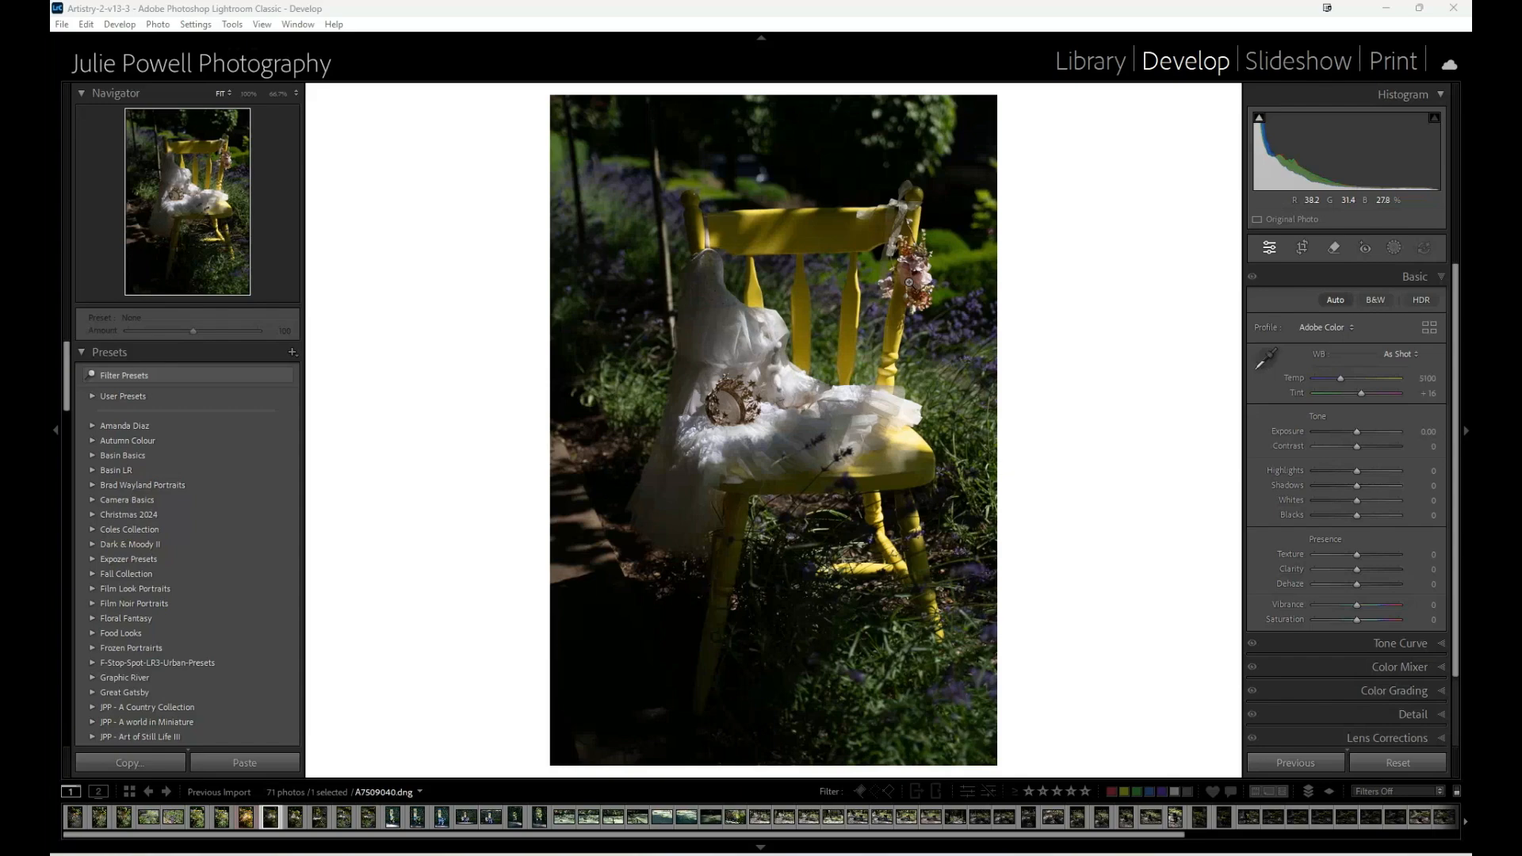
Apply automatic tone adjustments and use generative Remove to erase the two distracting spots in the dark foliage above the chair back
{"action": "left_click", "coordinate": [1336, 301]}
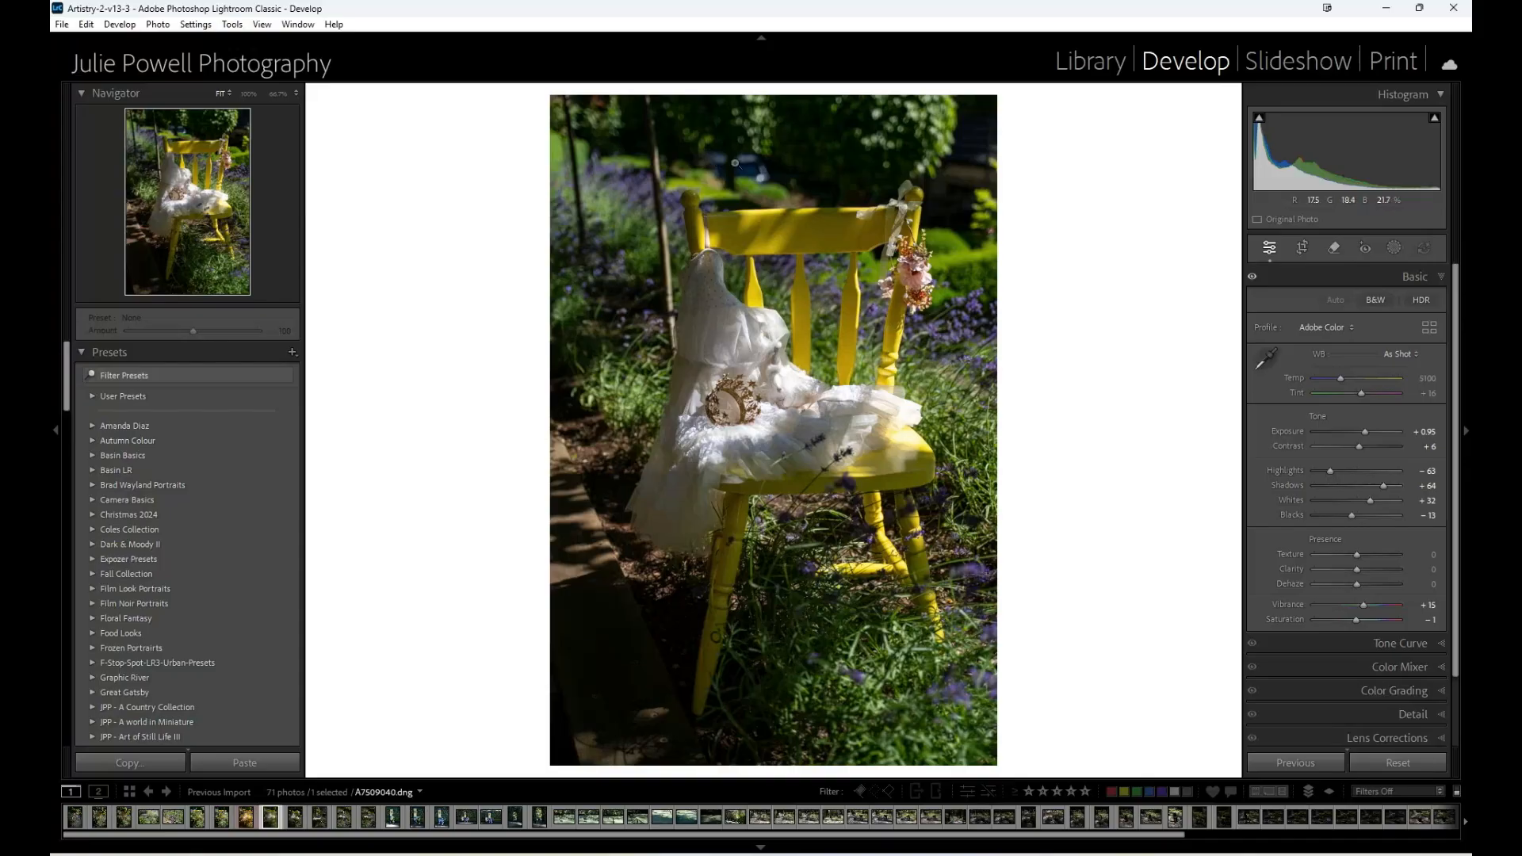
{"action": "left_click", "coordinate": [1335, 249]}
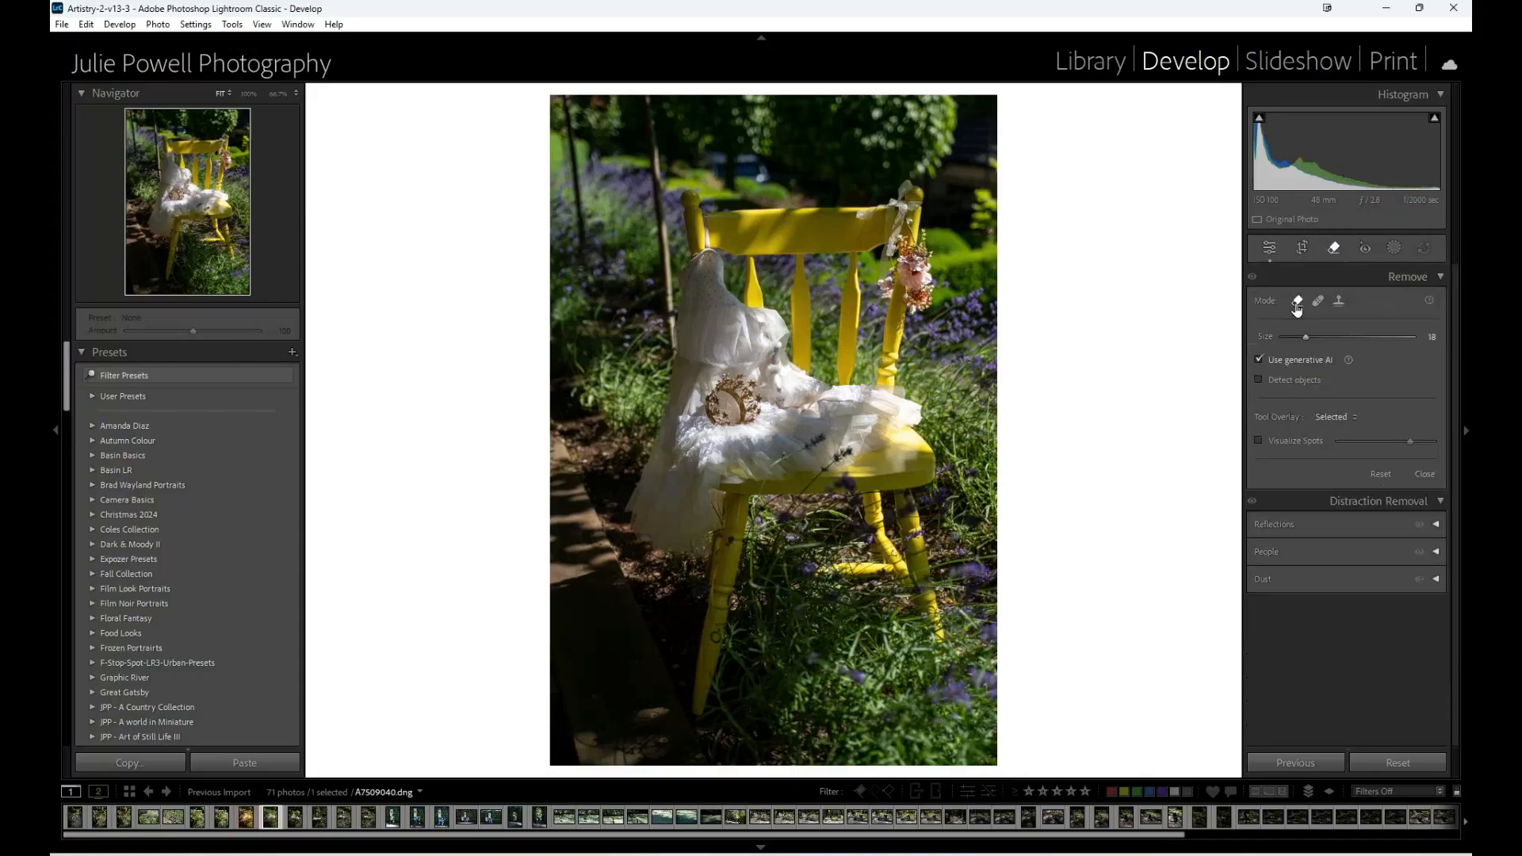
{"action": "scroll", "coordinate": [710, 163], "scroll_direction": "down", "scroll_amount": 1}
{"action": "left_click", "coordinate": [710, 162]}
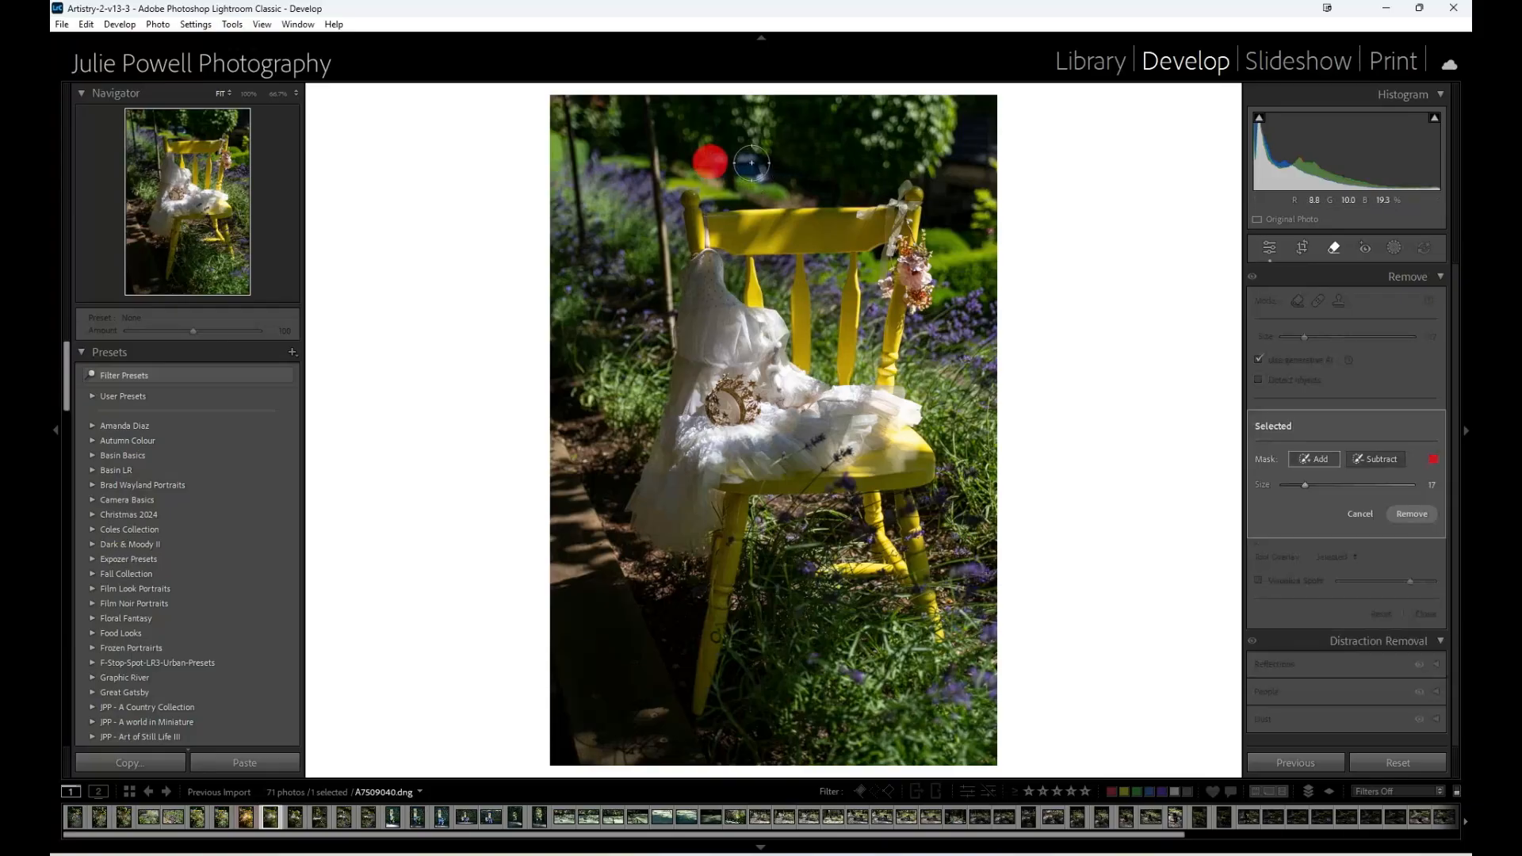
{"action": "left_click", "coordinate": [754, 166]}
{"action": "left_click", "coordinate": [1415, 515]}
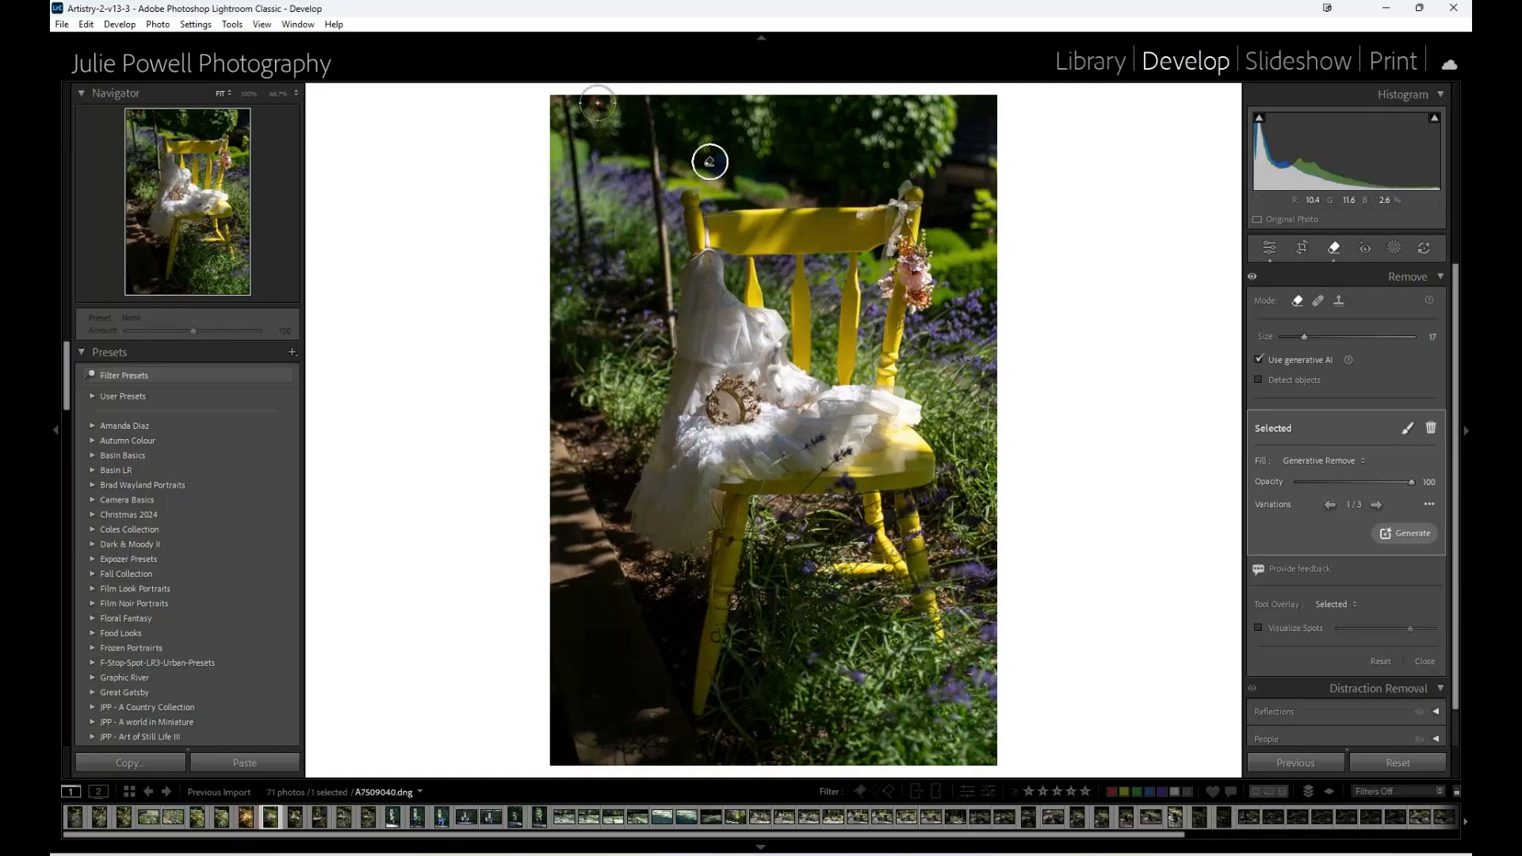
Use generative Remove to erase the small distraction at the upper-left edge of the photo and finish retouching
{"action": "left_click", "coordinate": [598, 103]}
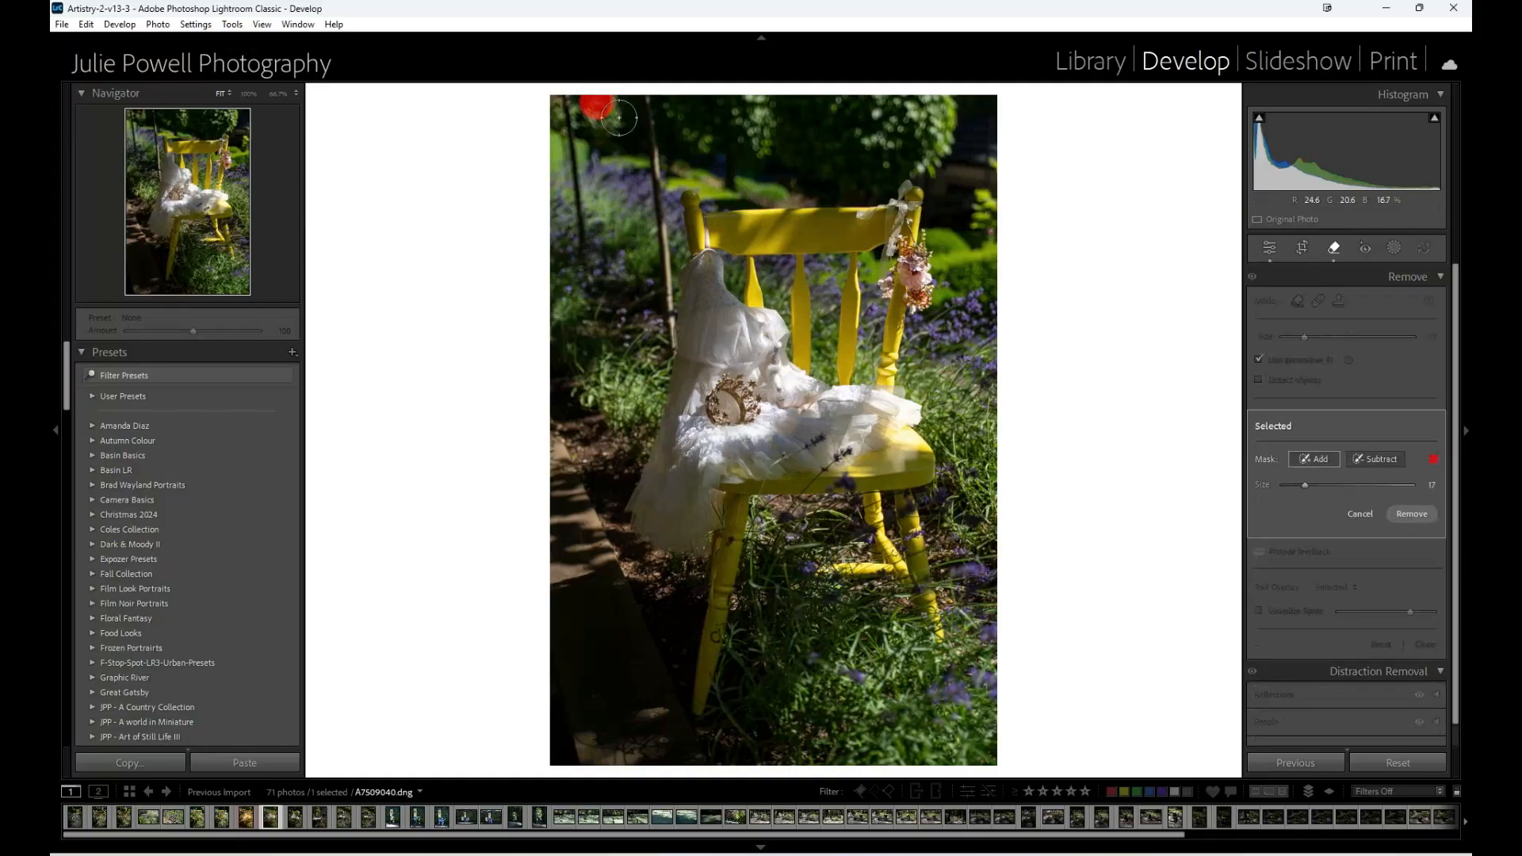
{"action": "left_click", "coordinate": [1407, 517]}
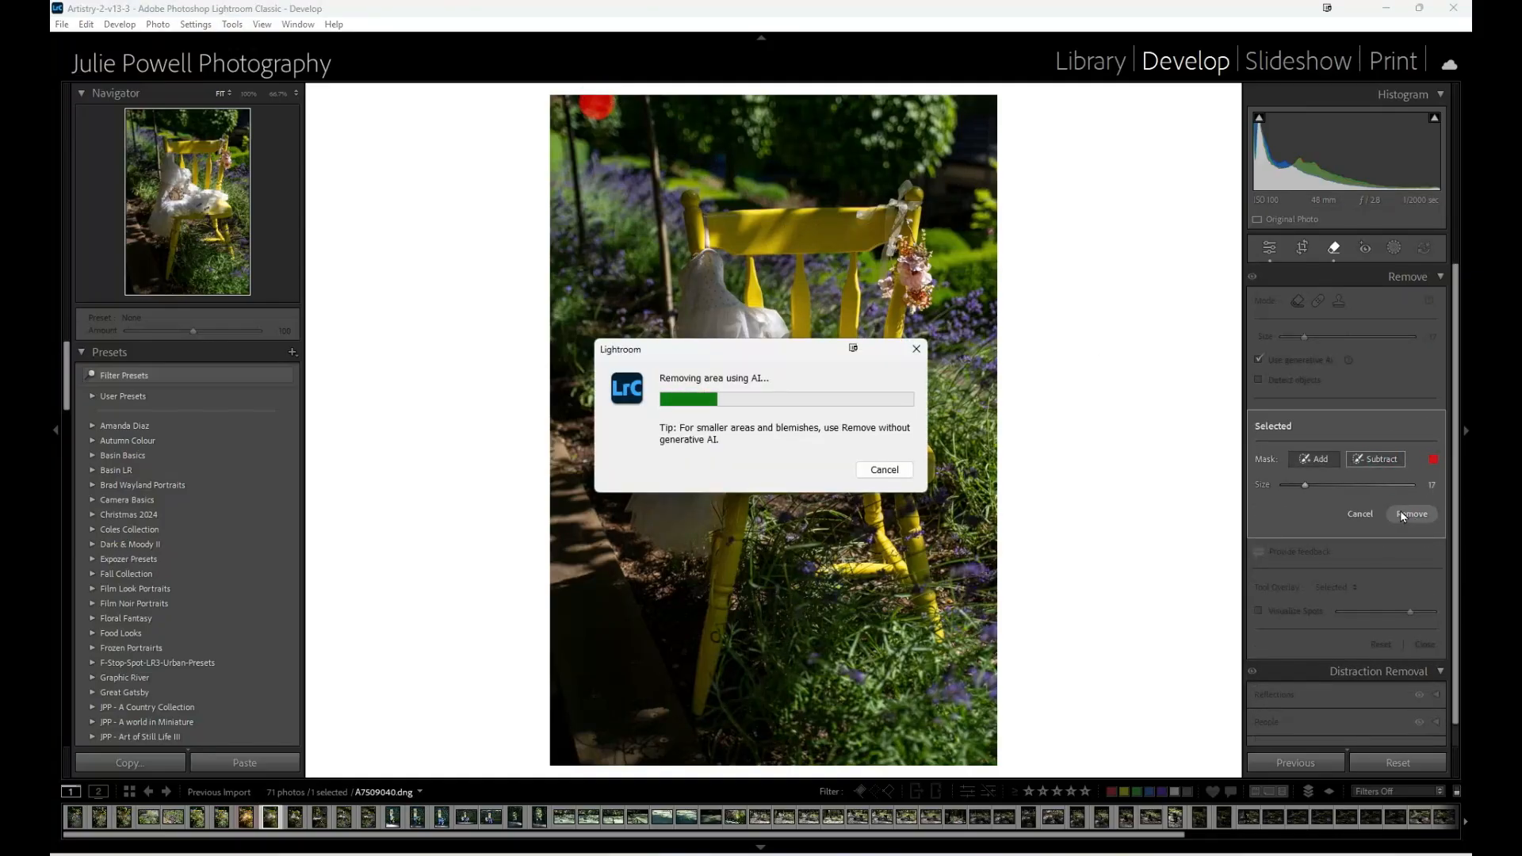
{"action": "key", "text": "q"}
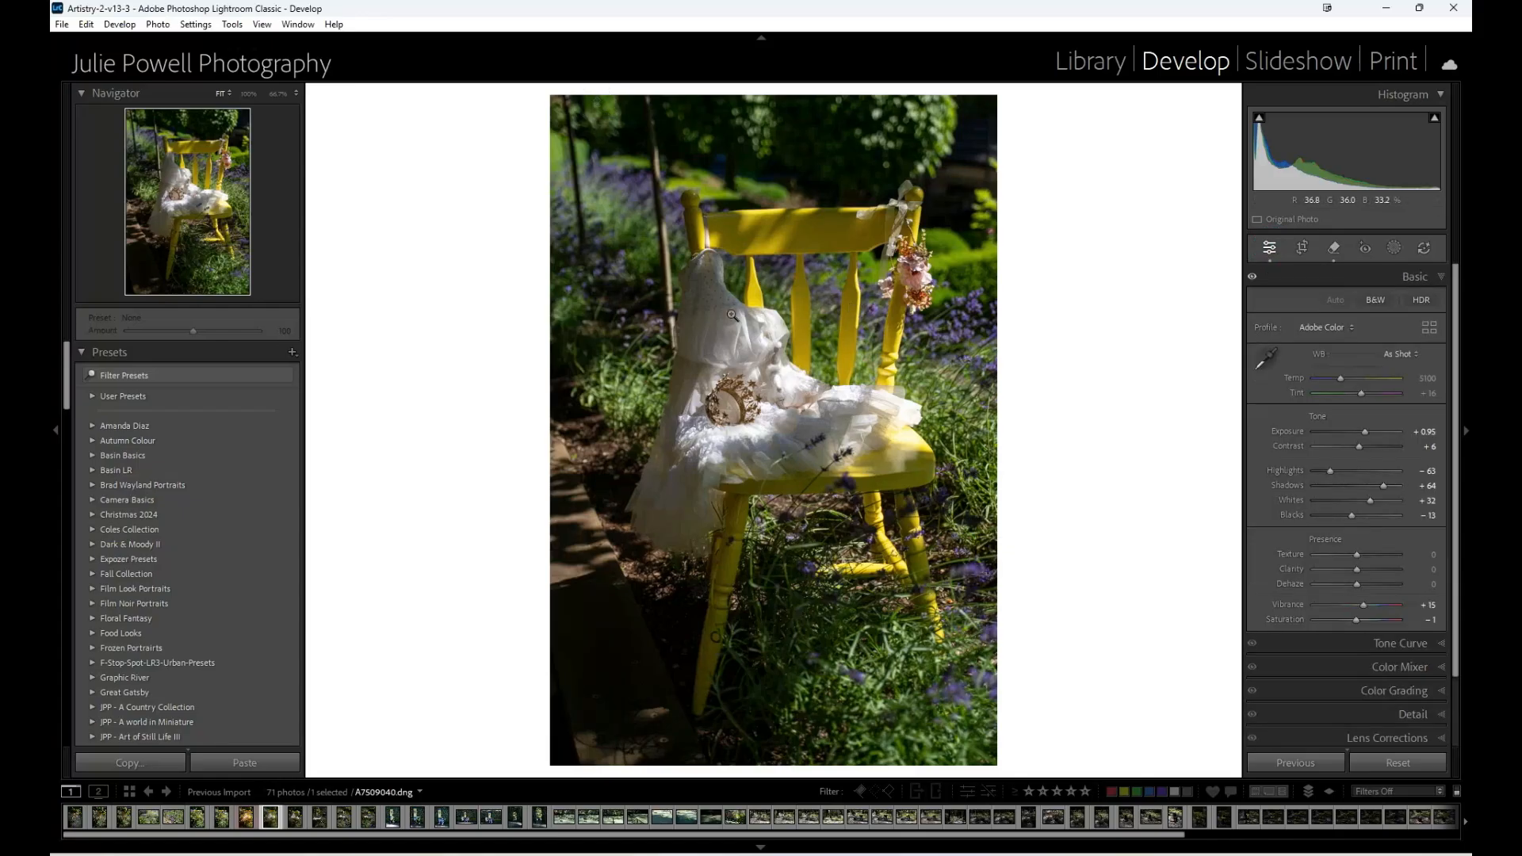
Open the photo in Nik 8 Viveza as a copy with Lightroom adjustments
{"action": "right_click", "coordinate": [735, 314]}
{"action": "mouse_move", "coordinate": [791, 450]}
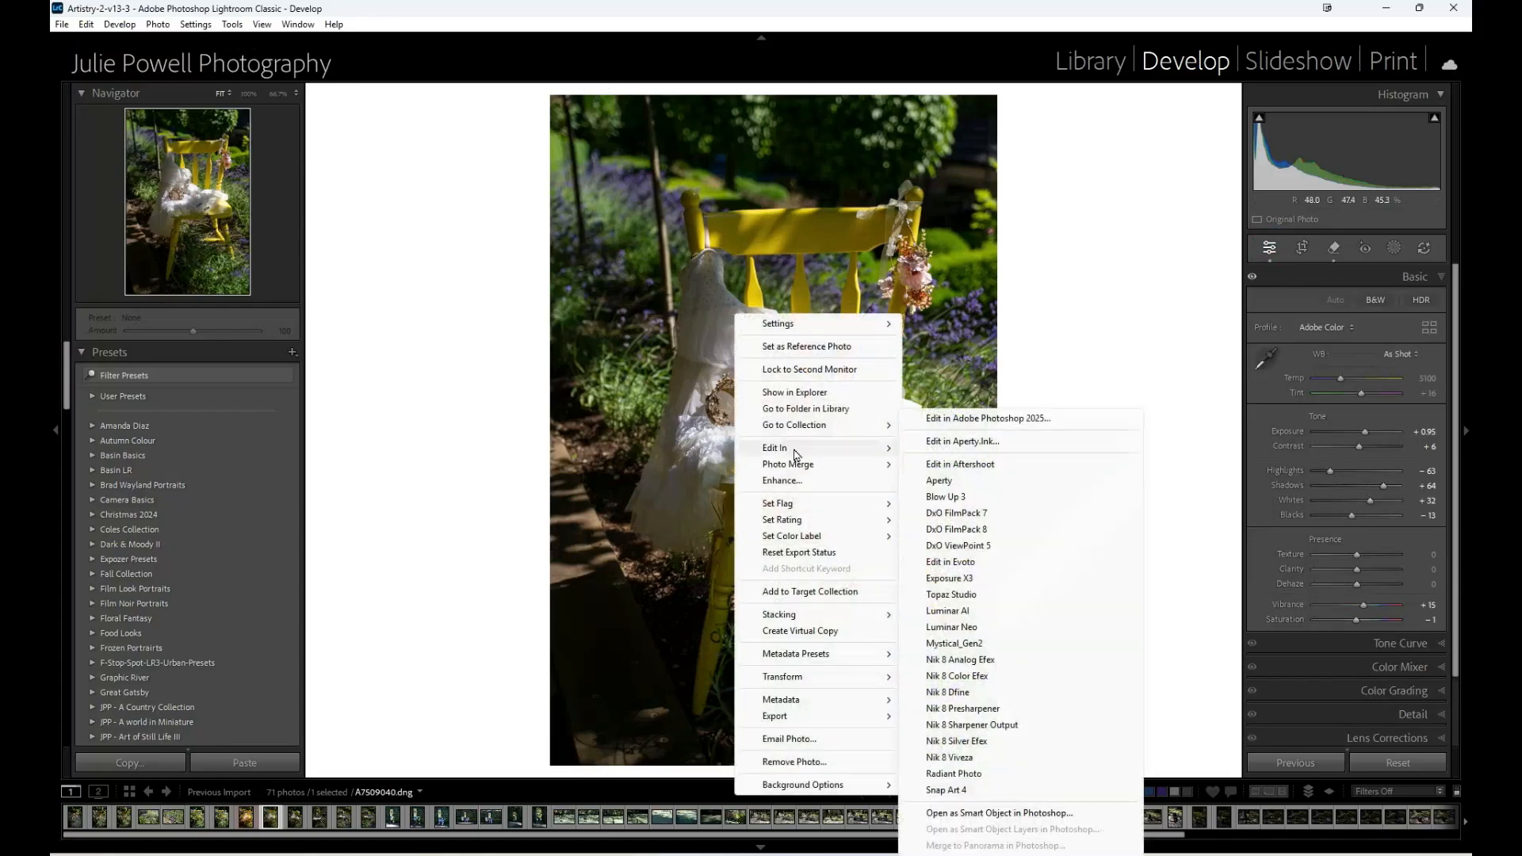
{"action": "left_click", "coordinate": [959, 757]}
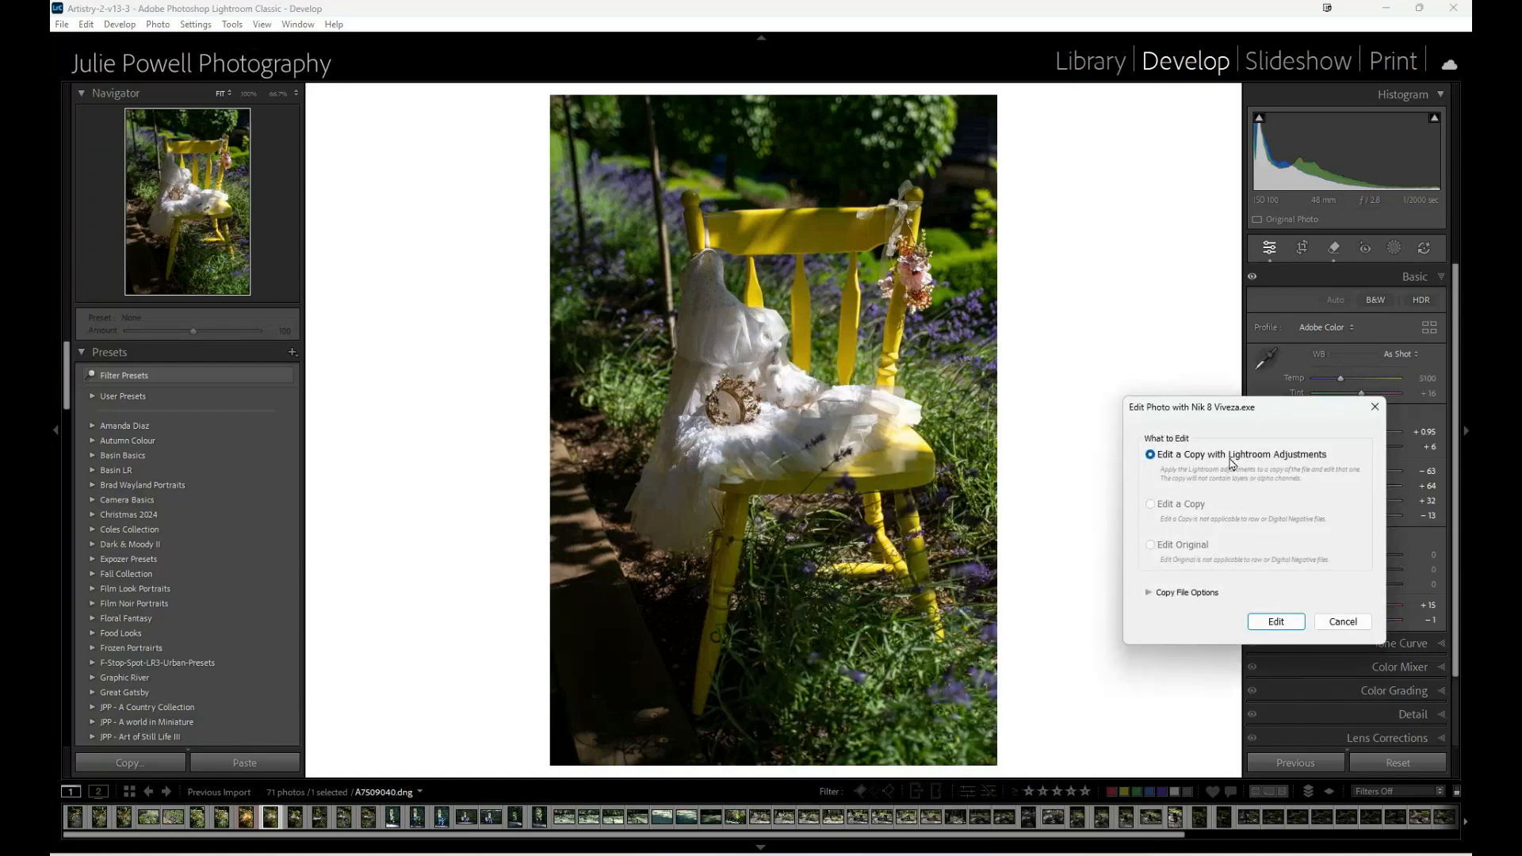
{"action": "left_click", "coordinate": [1276, 621]}
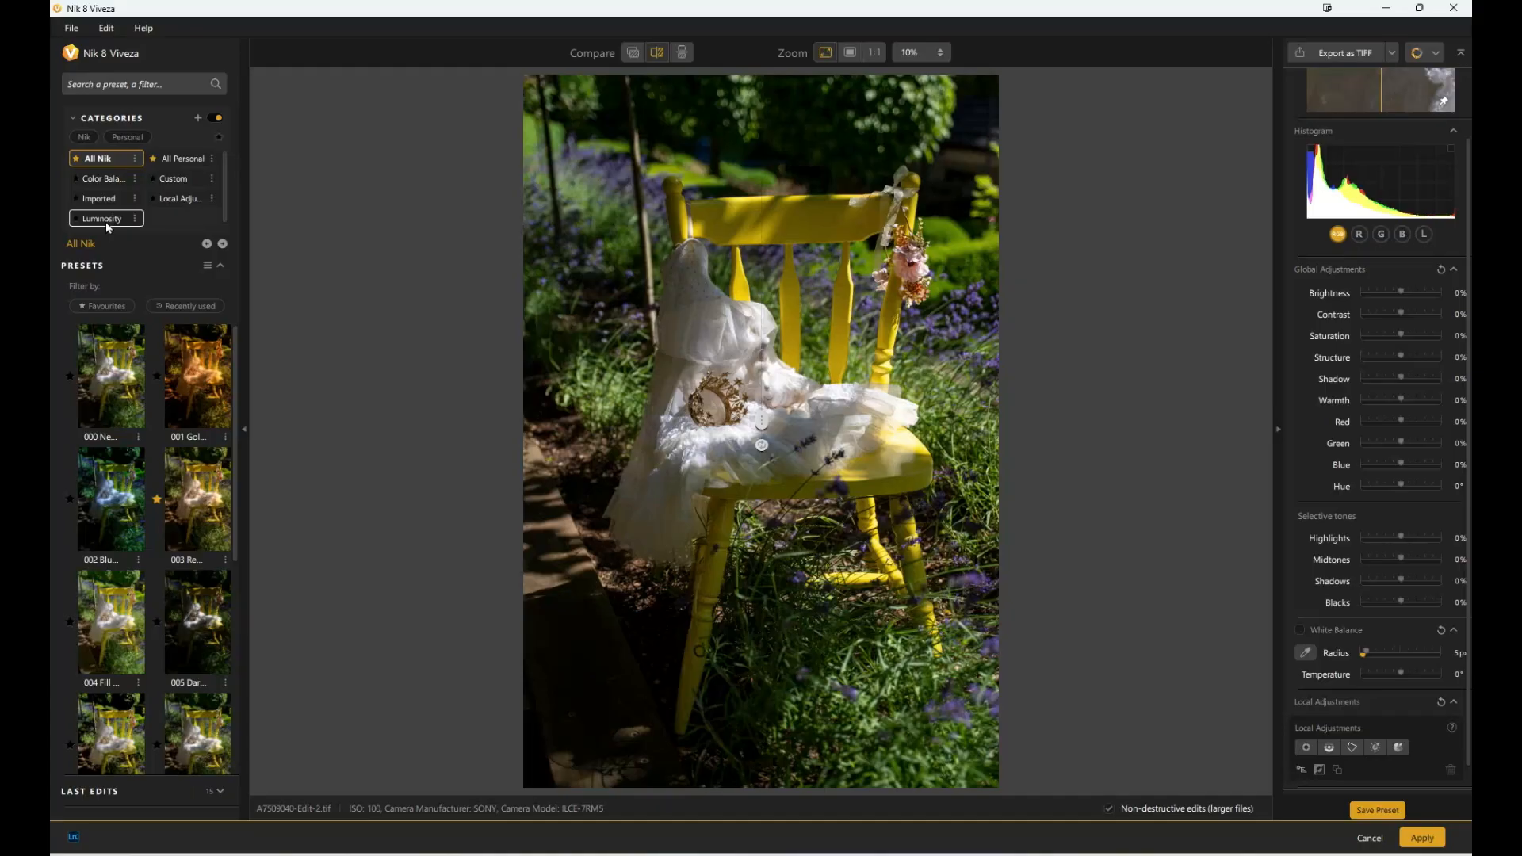
Apply the 012 Warm It Up preset and shift the before/after divider so the effect shows across the whole photo
{"action": "scroll", "coordinate": [133, 595], "scroll_direction": "down", "scroll_amount": 10}
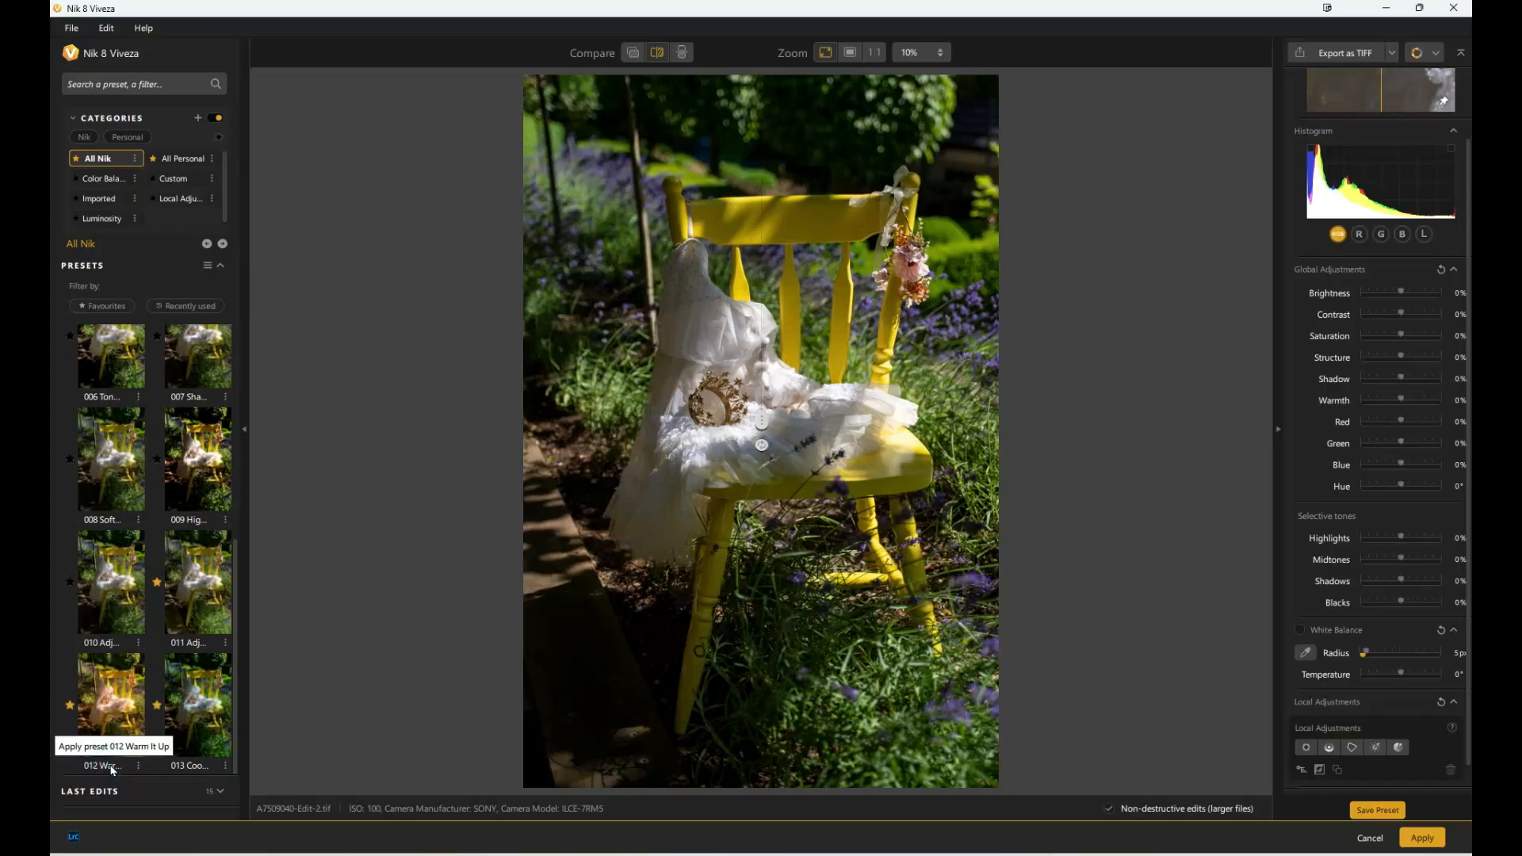
{"action": "left_click", "coordinate": [119, 723]}
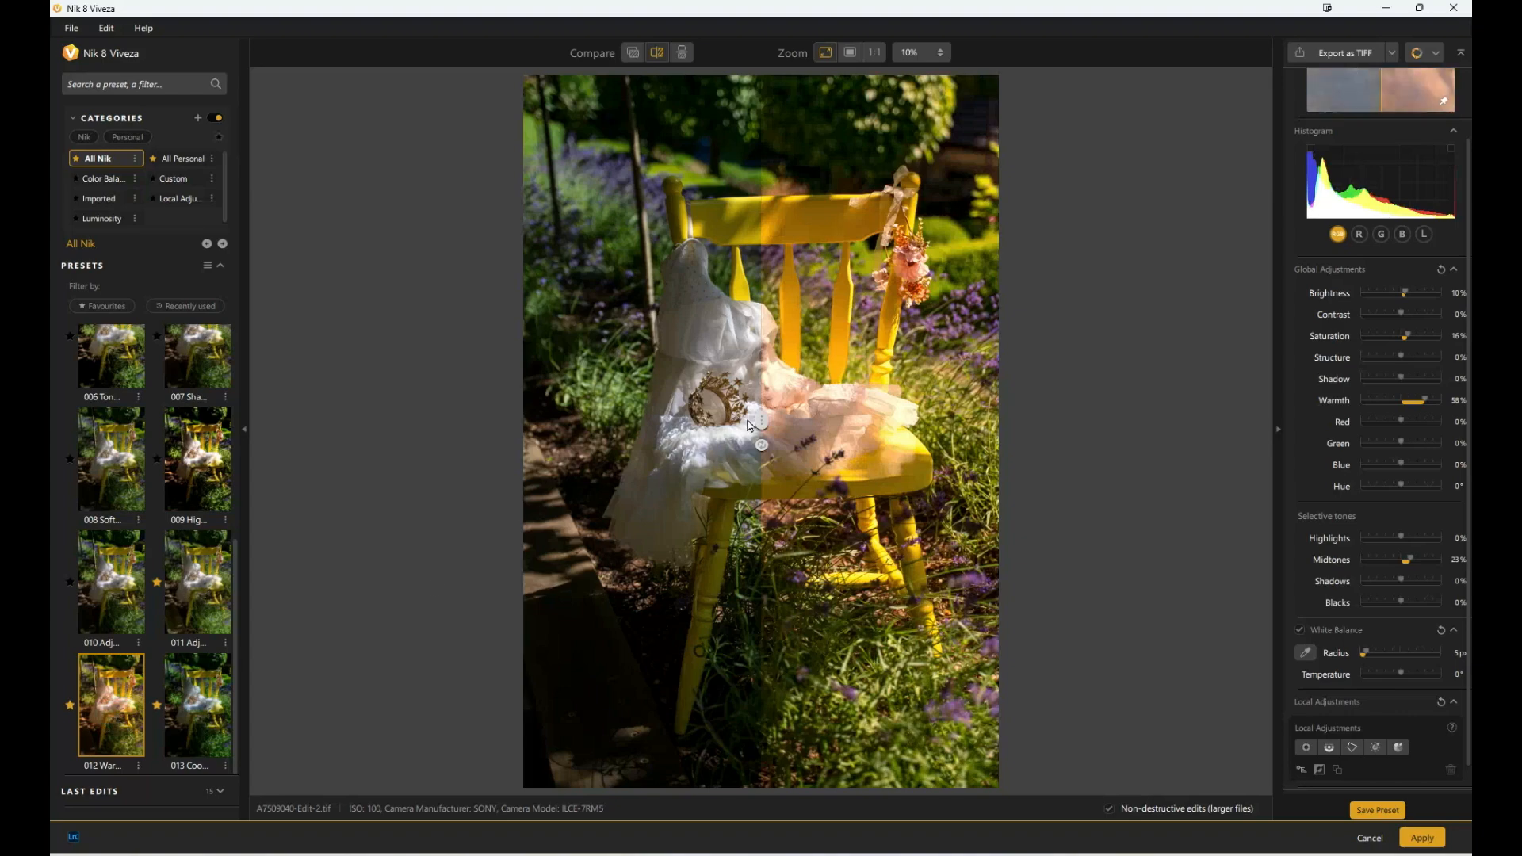
{"action": "left_click_drag", "start_coordinate": [762, 422], "coordinate": [527, 430]}
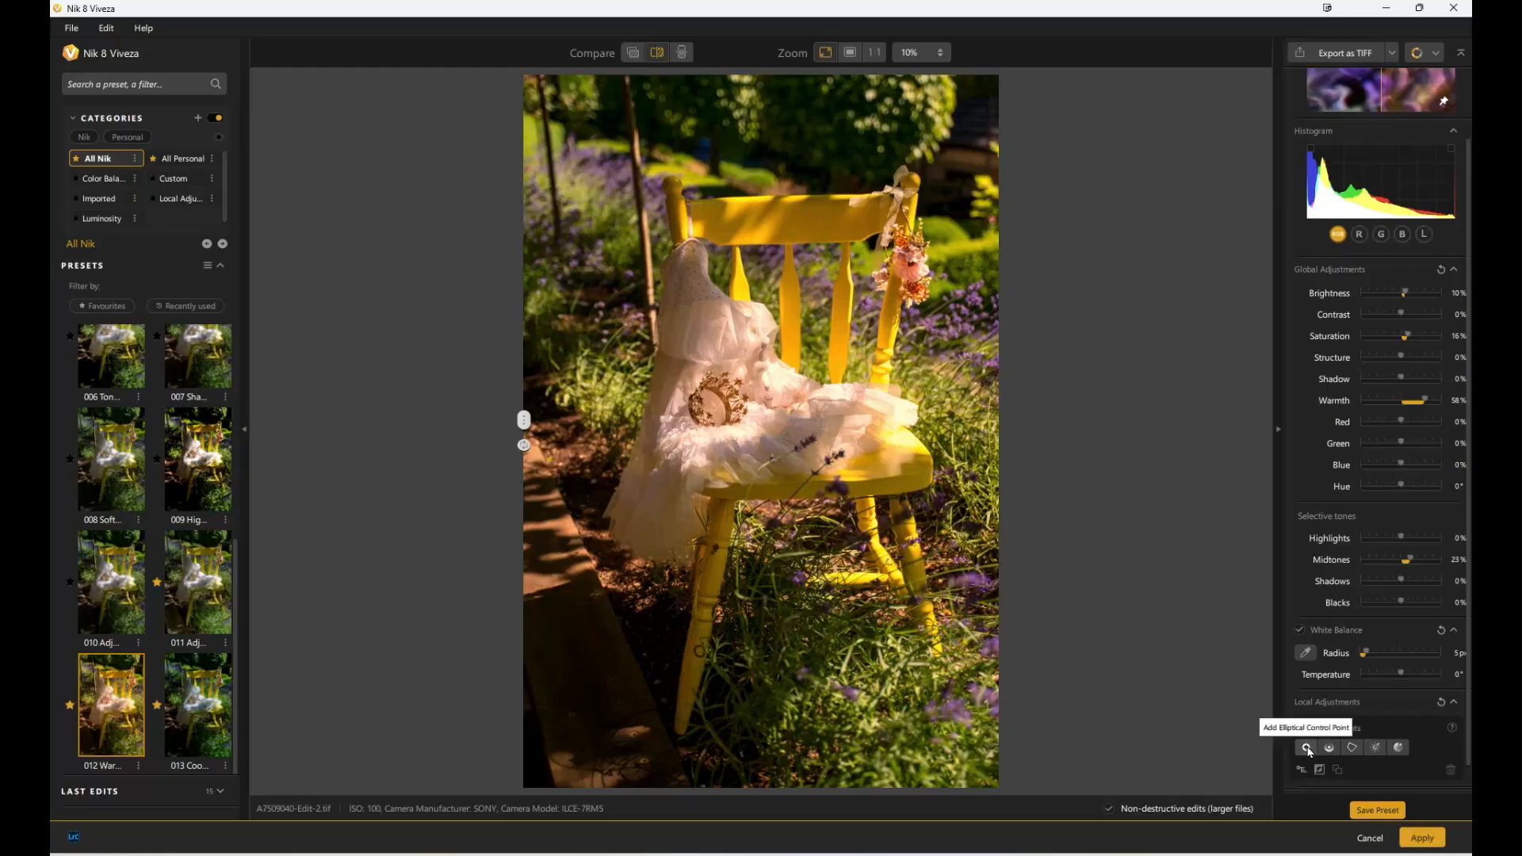
Add an elliptical control point on the front right corner of the yellow seat and slightly raise its brightness
{"action": "scroll", "coordinate": [1320, 723], "scroll_direction": "down", "scroll_amount": 1}
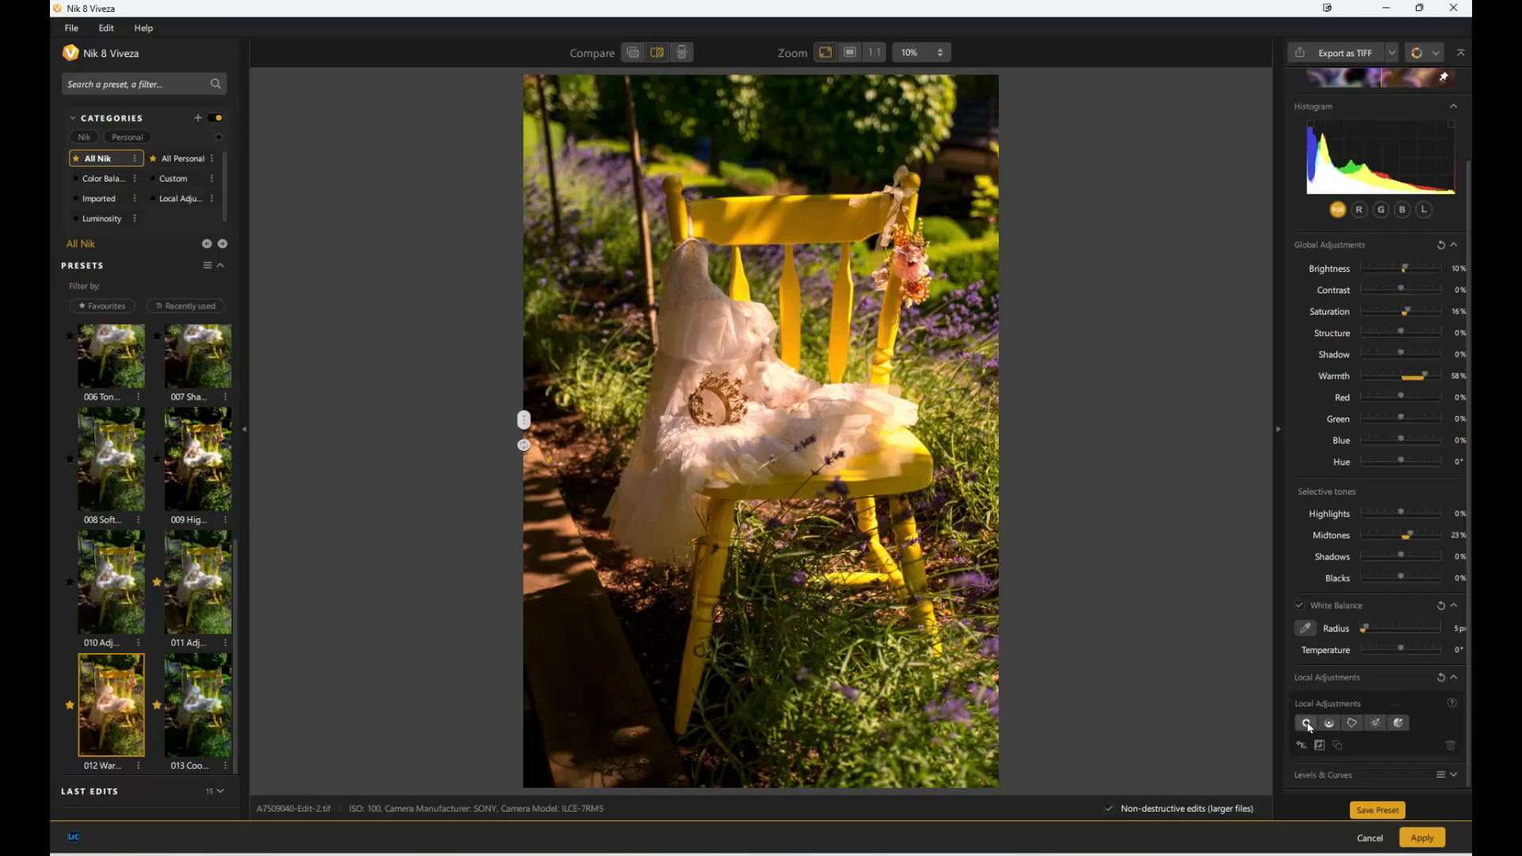
{"action": "left_click", "coordinate": [1305, 723]}
{"action": "left_click", "coordinate": [901, 481]}
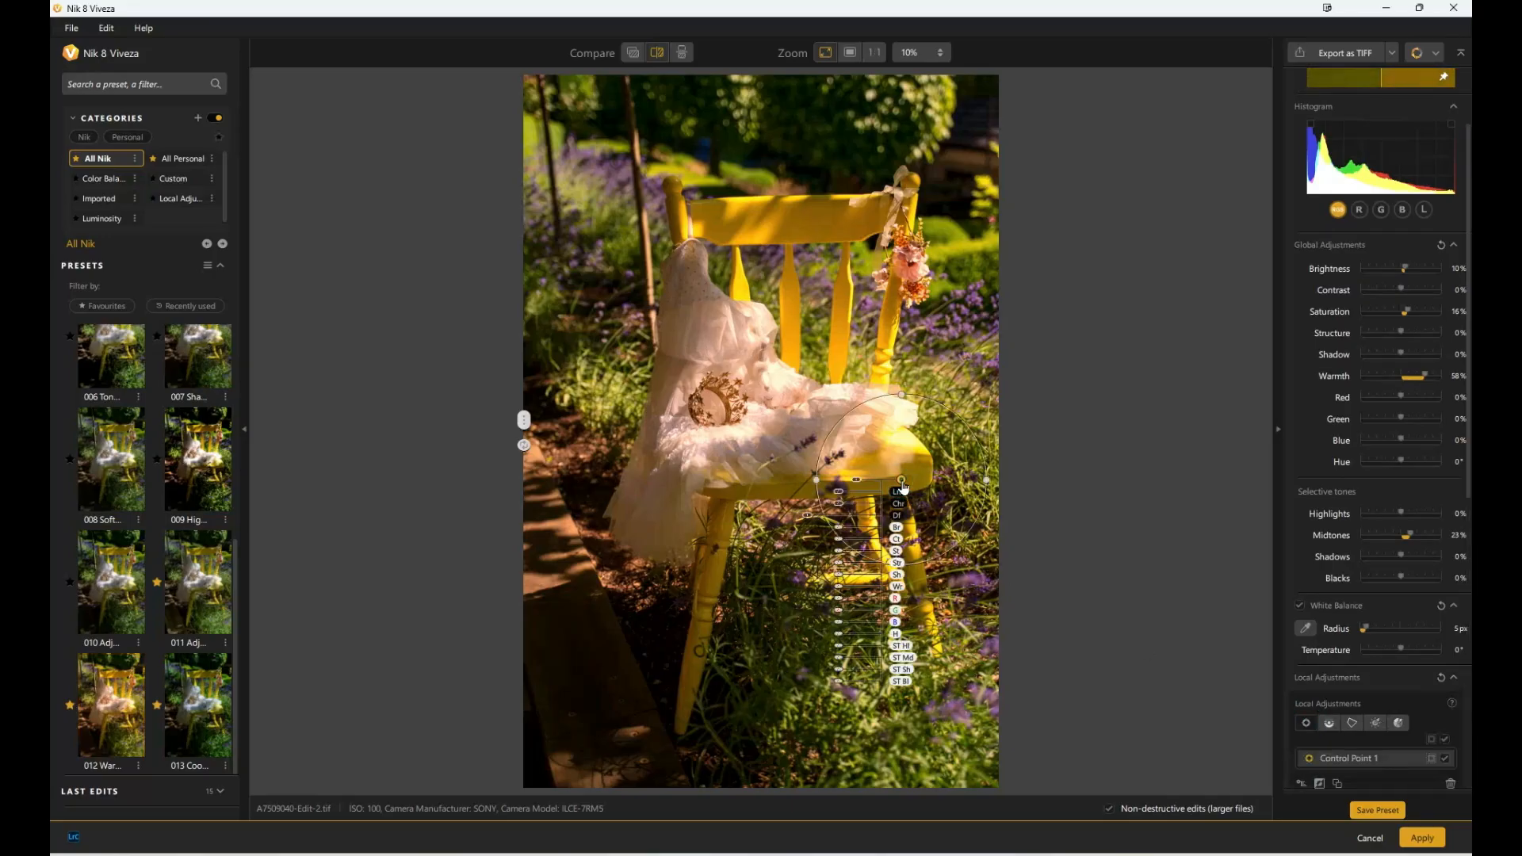
{"action": "left_click_drag", "start_coordinate": [839, 527], "coordinate": [831, 533]}
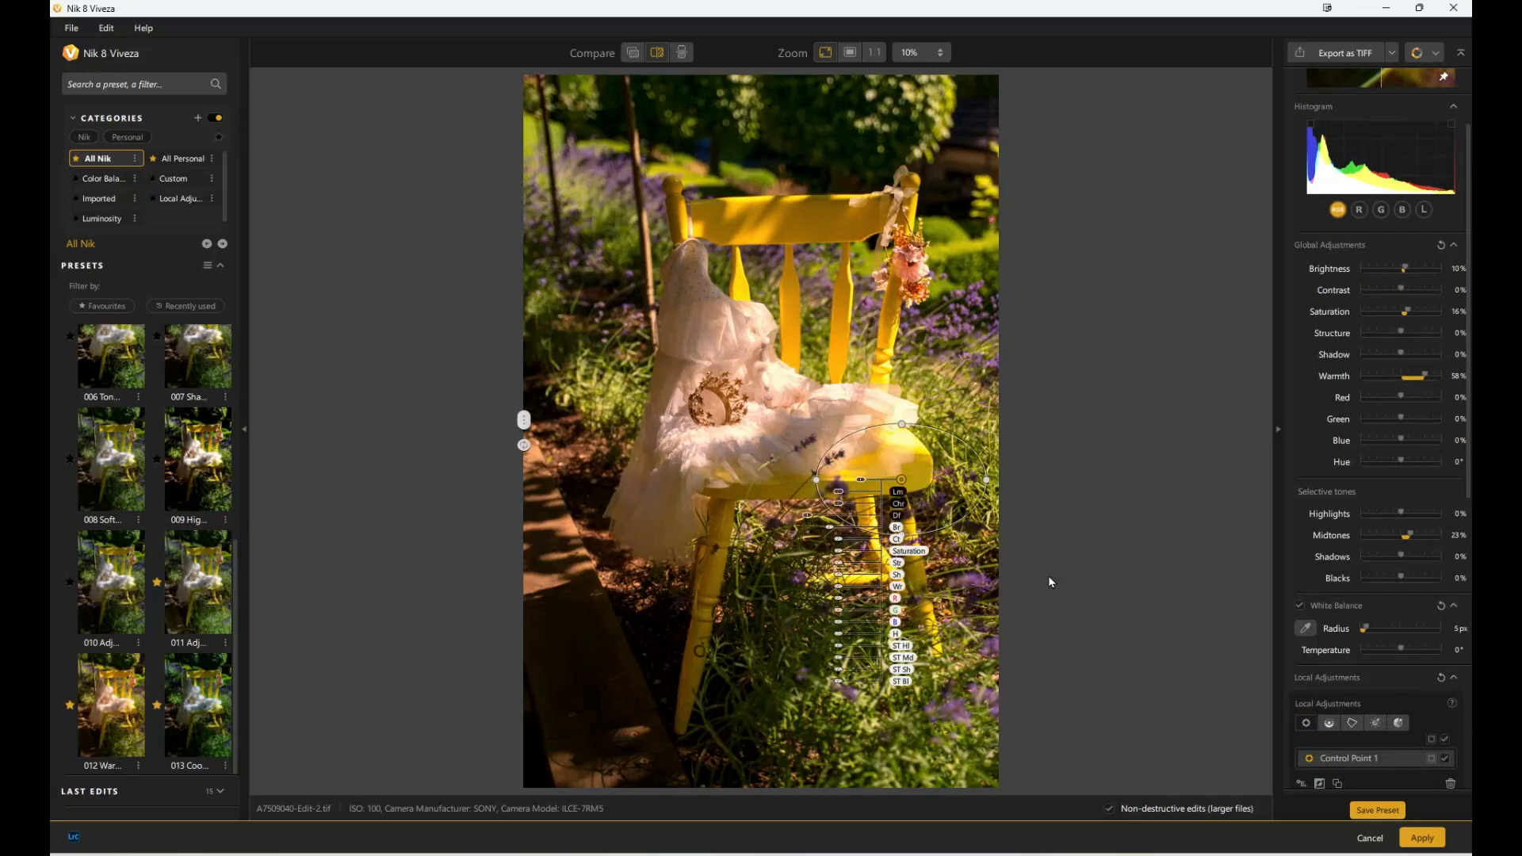
Add a second elliptical control point at the seat's front left corner and slightly raise its brightness
{"action": "left_click", "coordinate": [1306, 721]}
{"action": "left_click", "coordinate": [709, 492]}
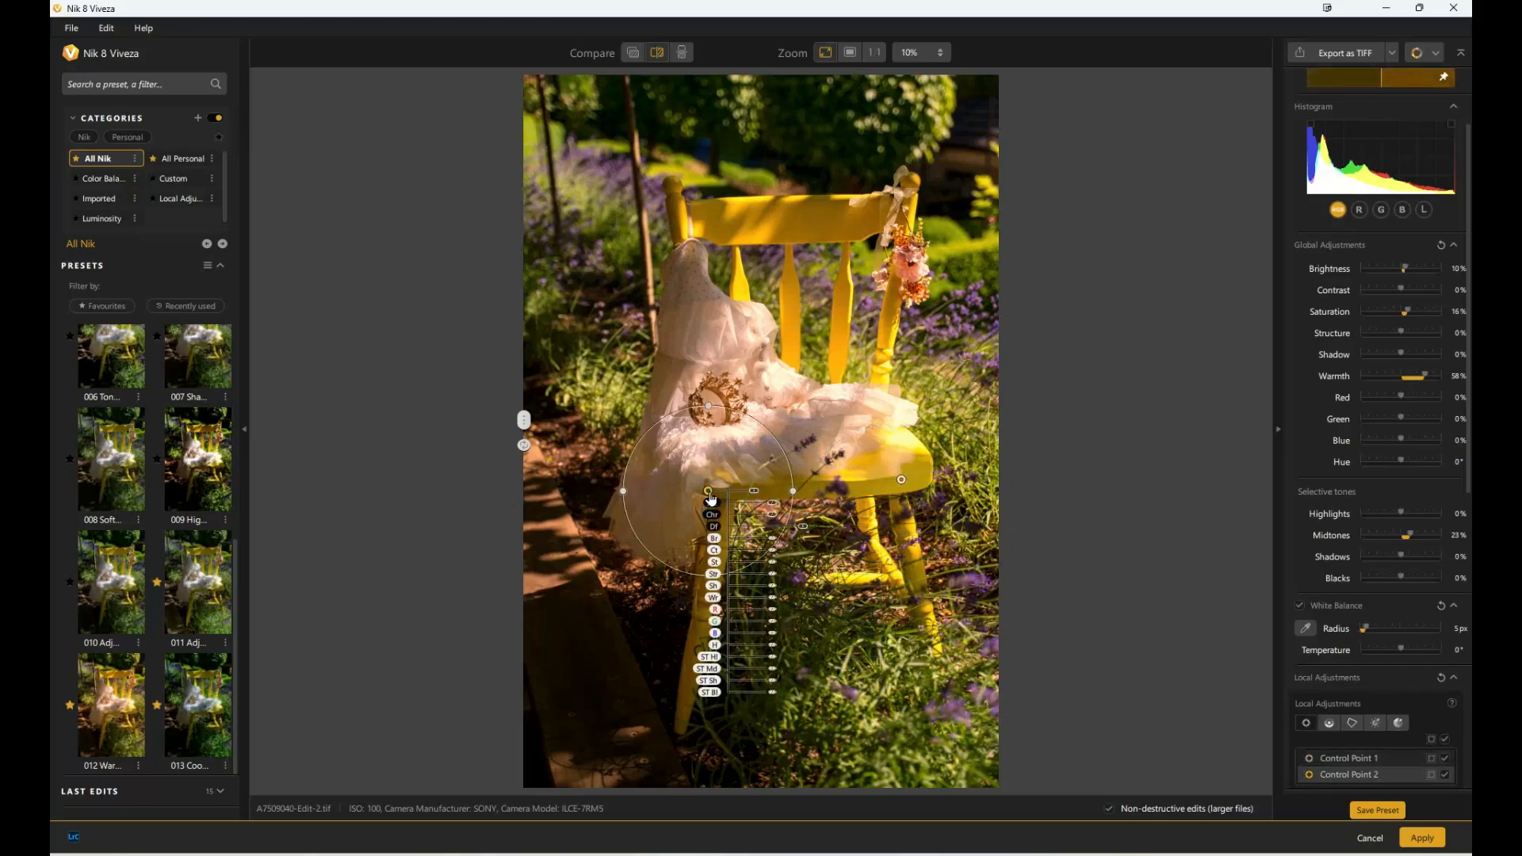
{"action": "left_click_drag", "start_coordinate": [773, 539], "coordinate": [782, 545]}
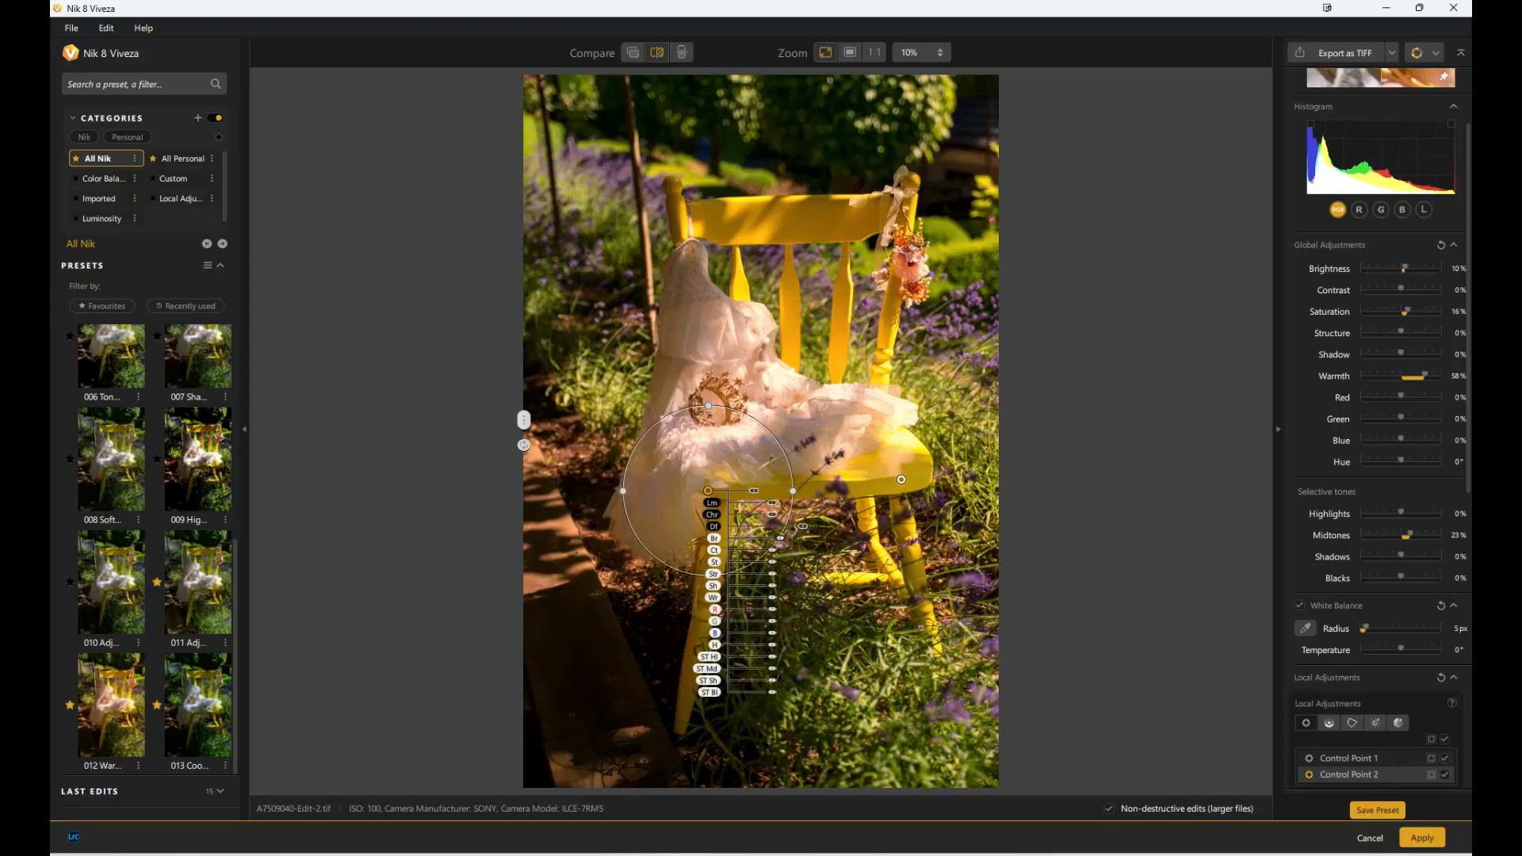
Narrow and rotate the second control point's ellipse to follow the front left leg, and move the point slightly down onto the leg
{"action": "left_click_drag", "start_coordinate": [708, 405], "coordinate": [708, 440]}
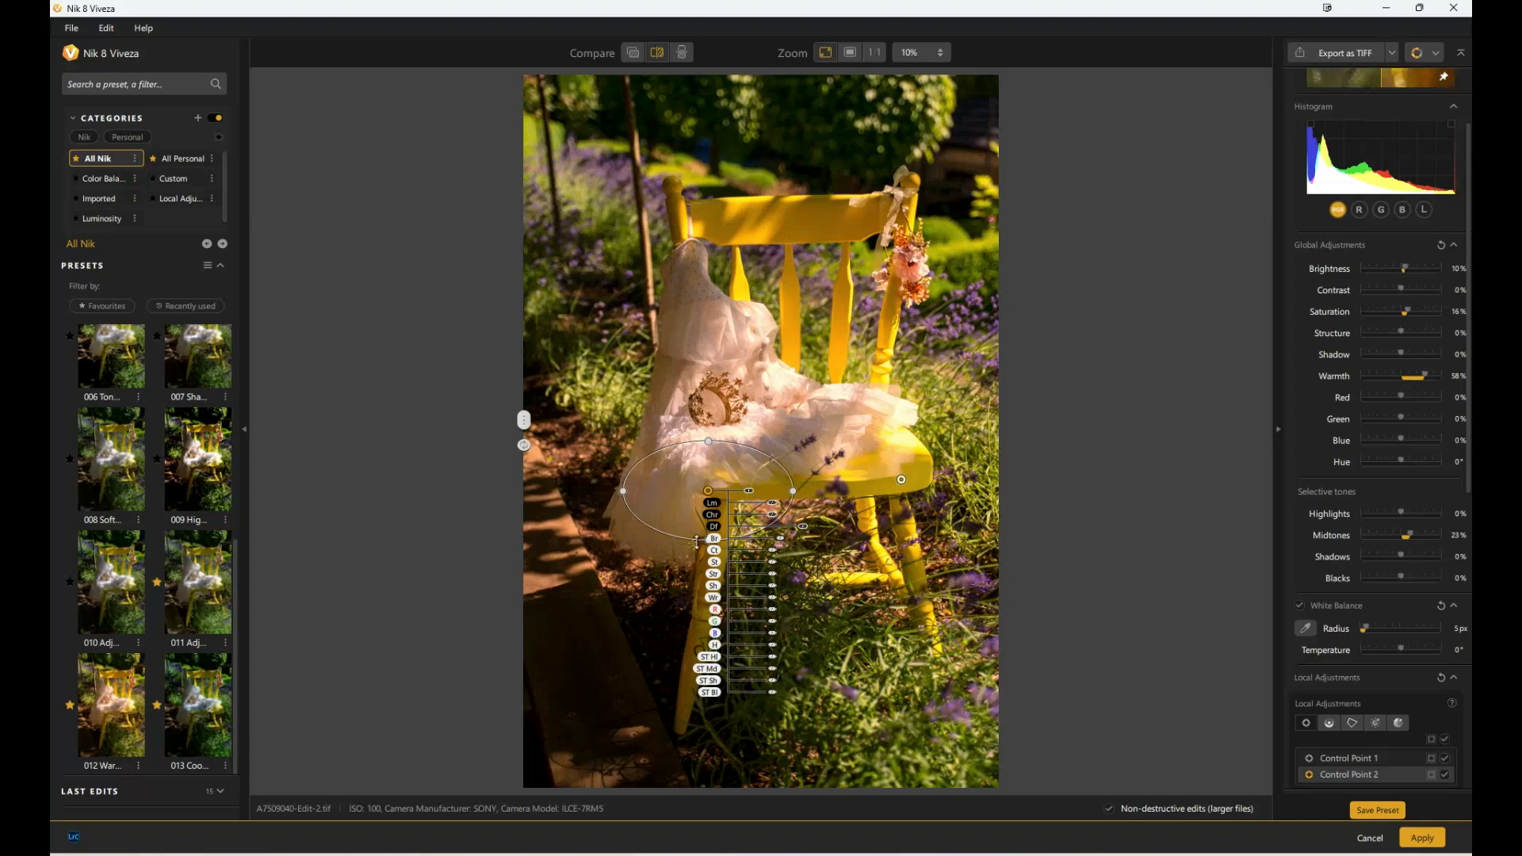
{"action": "mouse_move", "coordinate": [696, 541]}
{"action": "left_mouse_down"}
{"action": "mouse_move", "coordinate": [697, 560]}
{"action": "mouse_move", "coordinate": [697, 540]}
{"action": "left_mouse_up"}
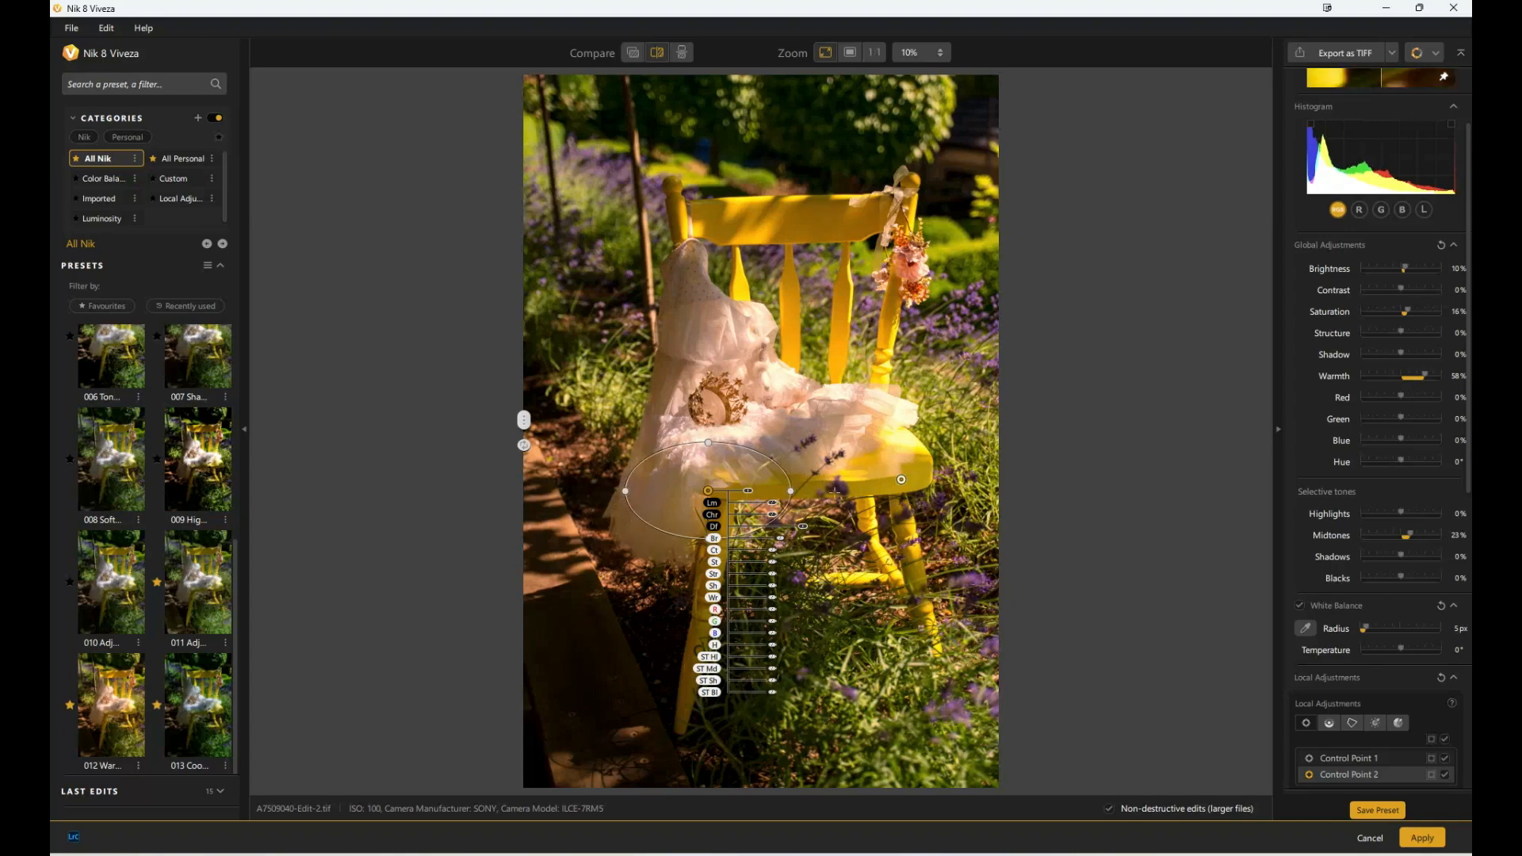
{"action": "left_click_drag", "start_coordinate": [798, 490], "coordinate": [649, 577]}
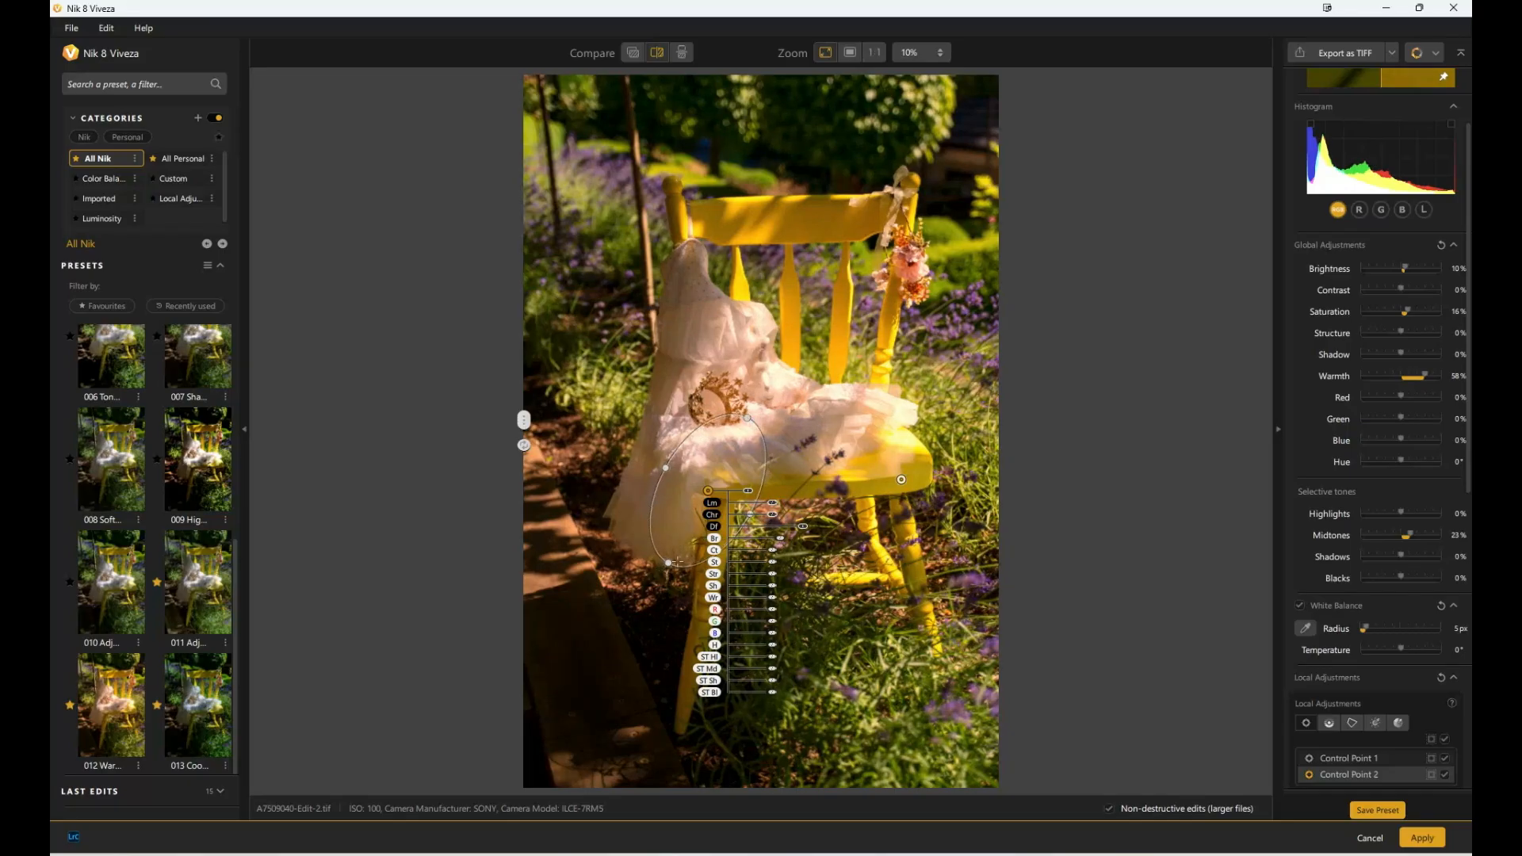
{"action": "left_click_drag", "start_coordinate": [709, 497], "coordinate": [716, 521]}
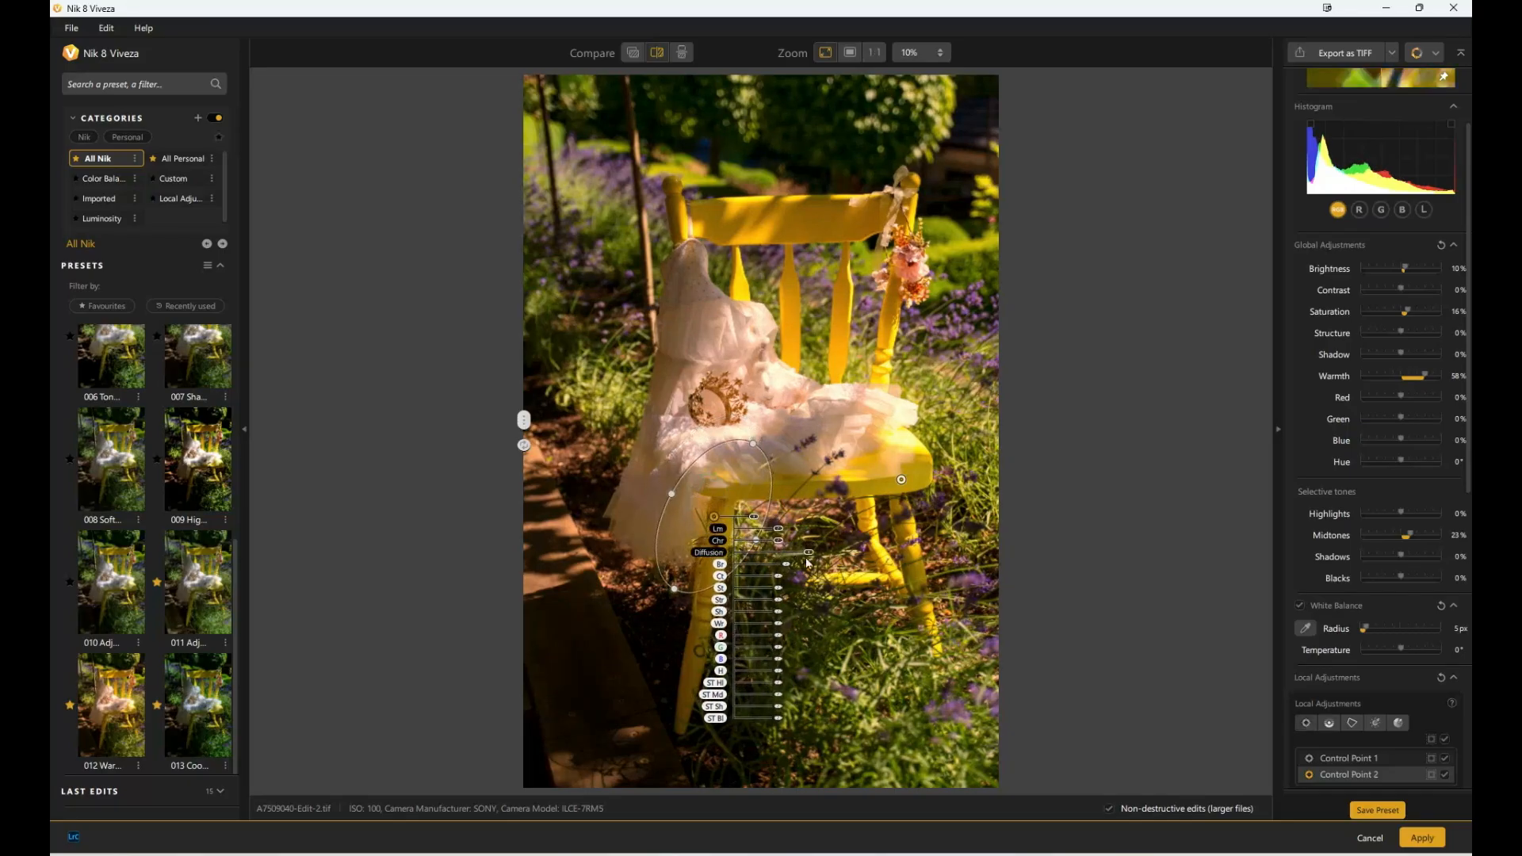
Fine-tune the front left leg's control point with slightly more brightness, a slightly larger ellipse and lower Chrominance
{"action": "left_click_drag", "start_coordinate": [785, 562], "coordinate": [792, 567]}
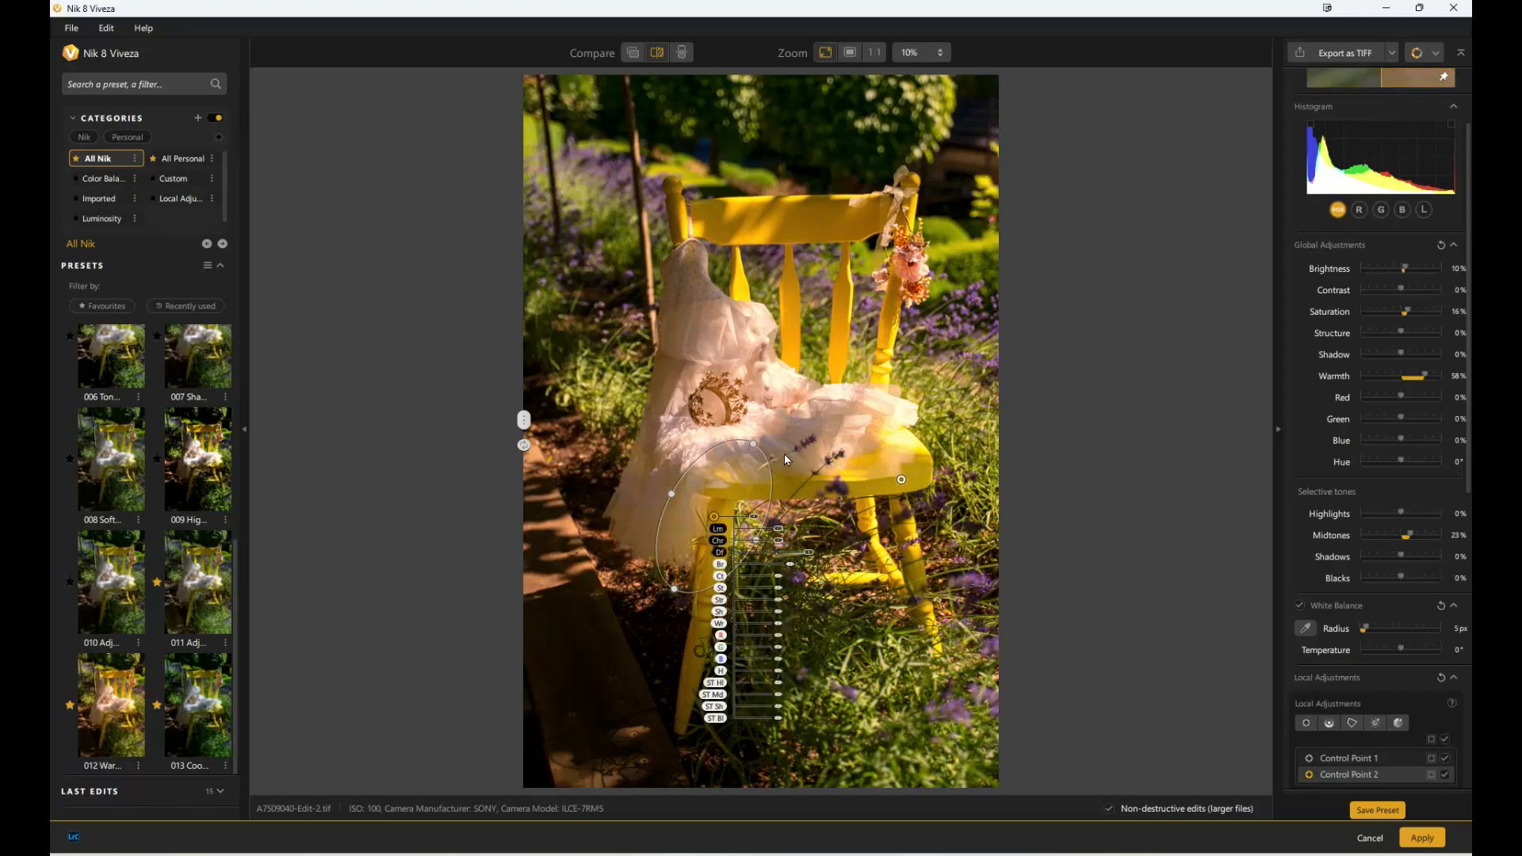
{"action": "left_click_drag", "start_coordinate": [755, 441], "coordinate": [761, 443]}
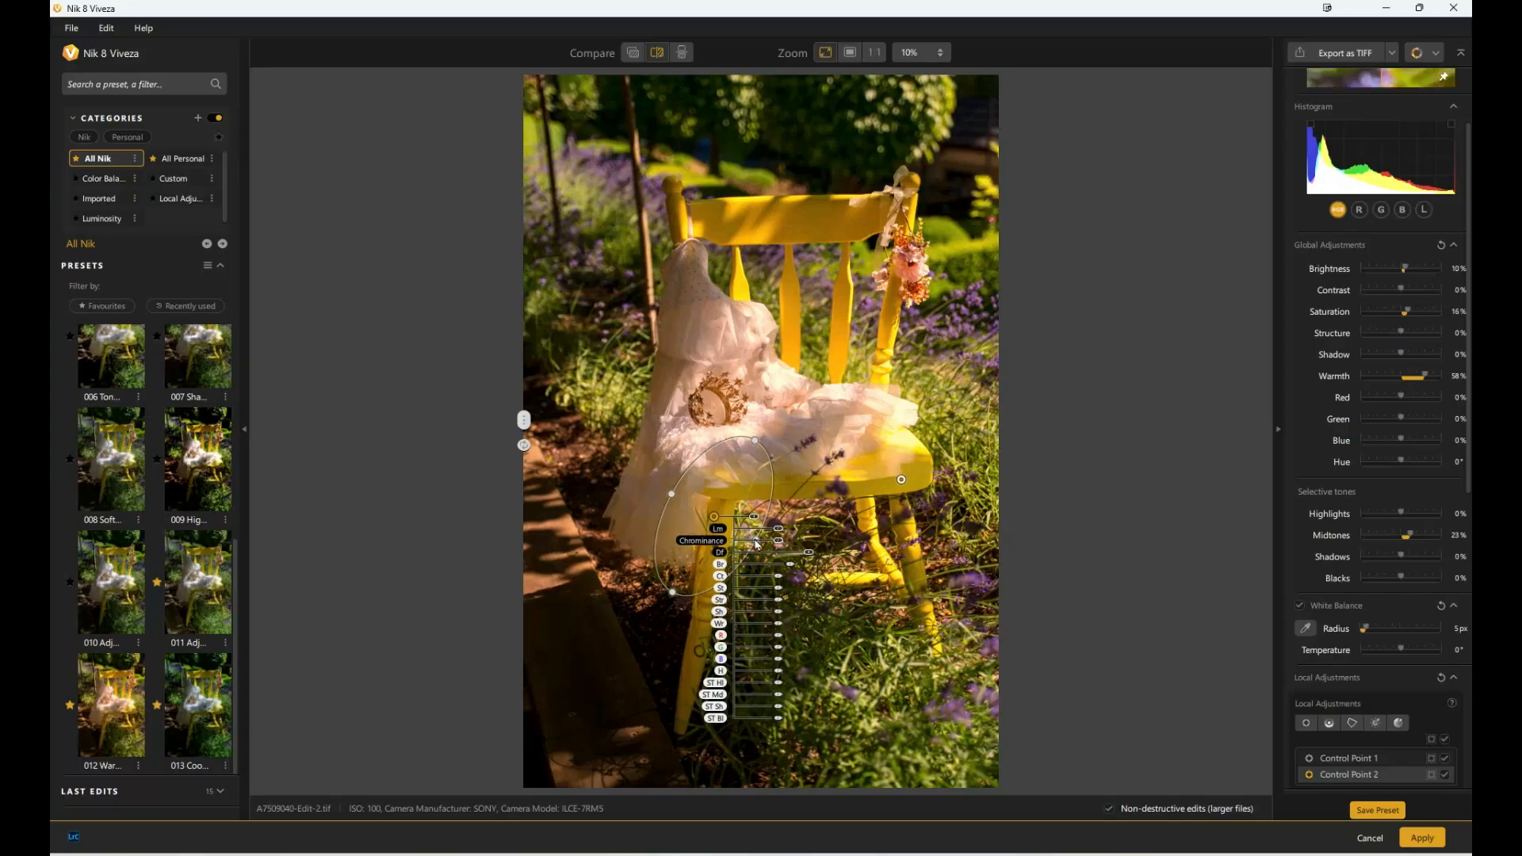
{"action": "left_click_drag", "start_coordinate": [778, 540], "coordinate": [765, 552]}
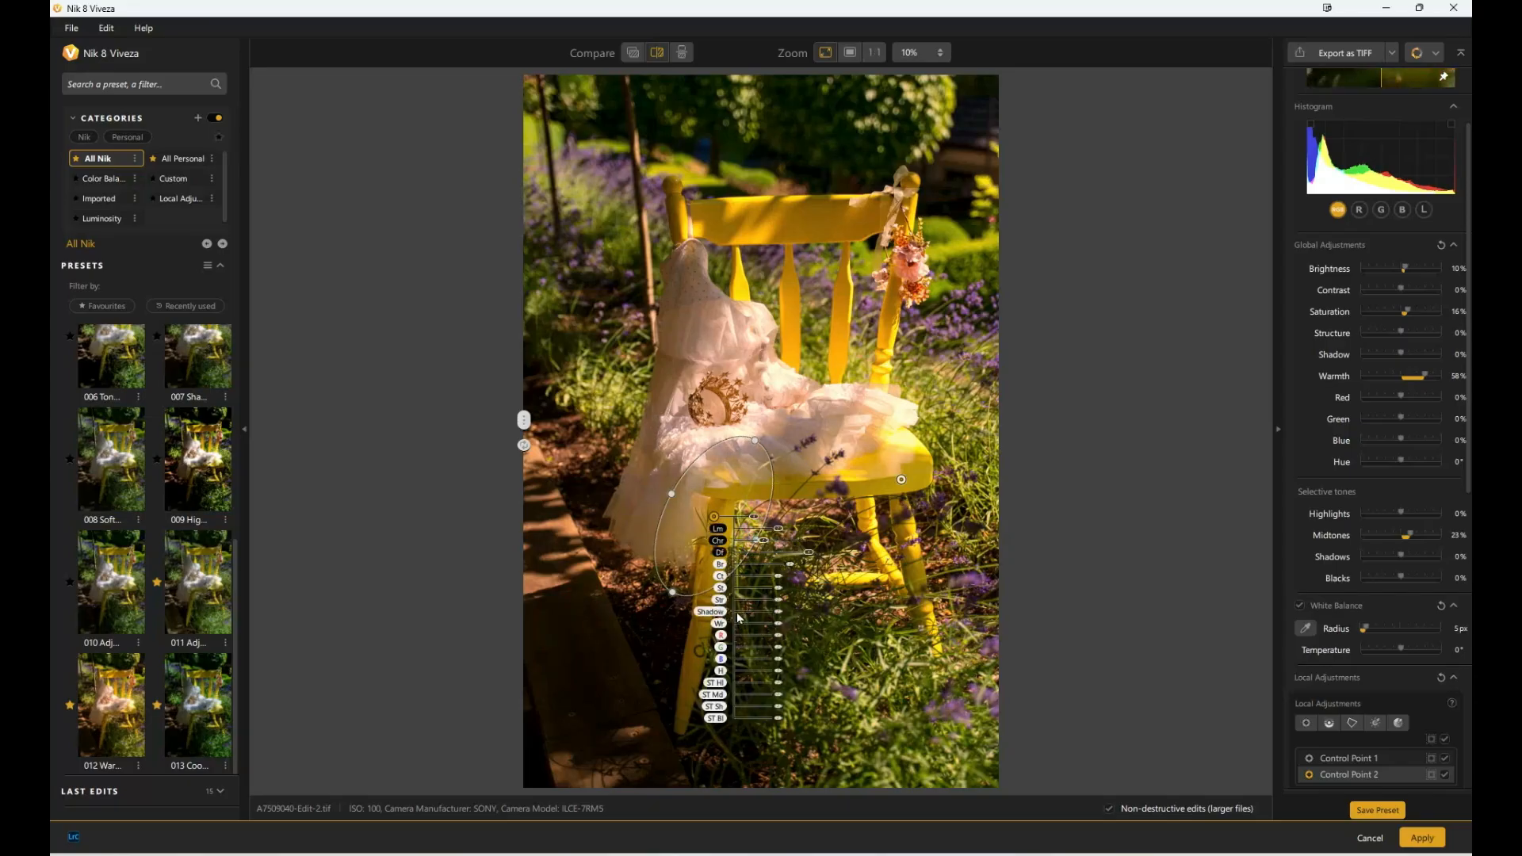
{"action": "left_click", "coordinate": [815, 422]}
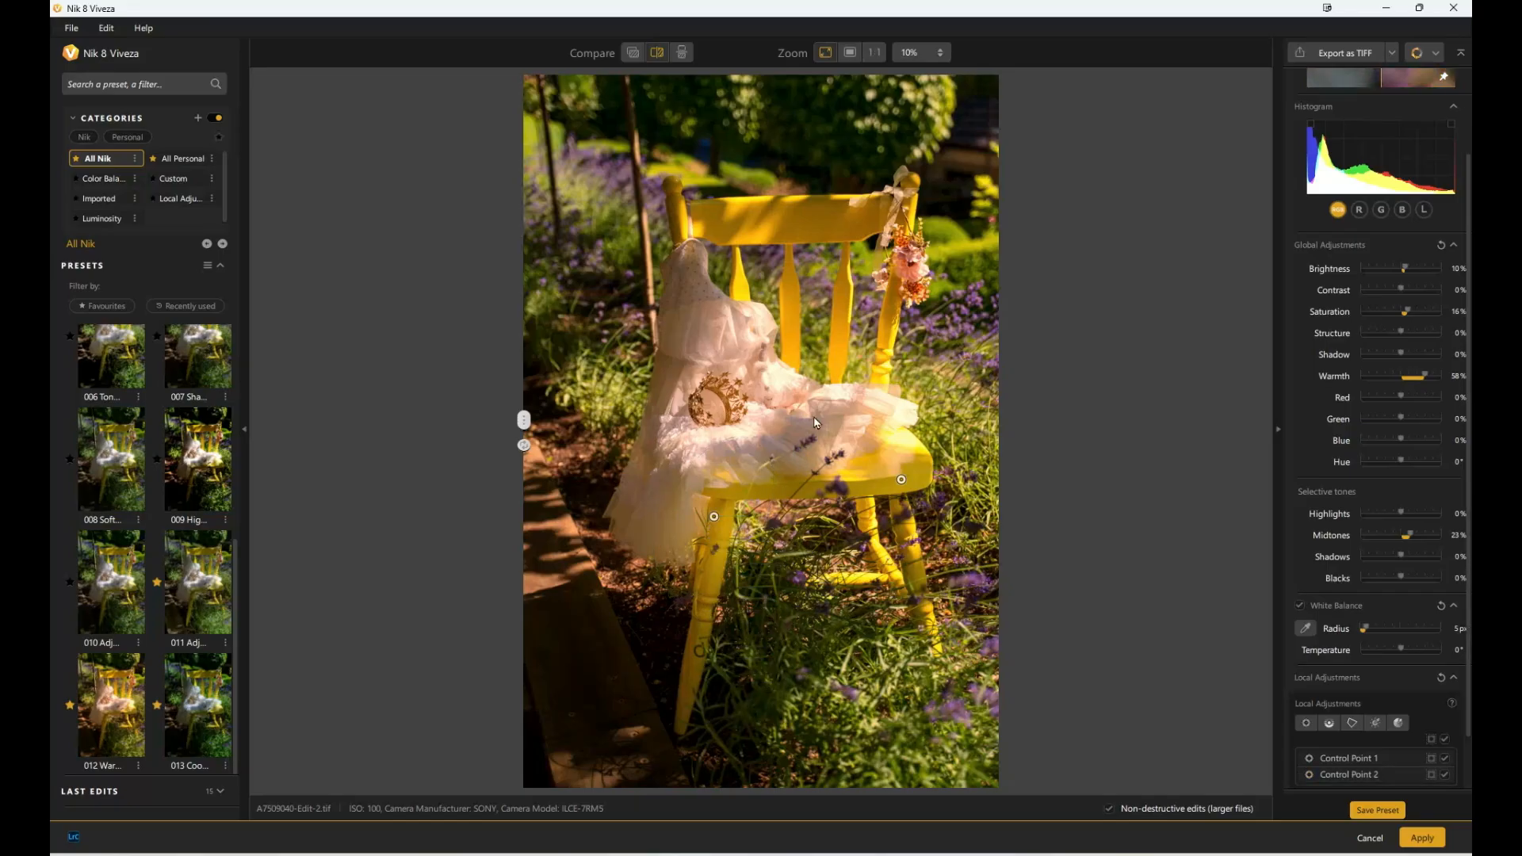
Reposition the seat's control point slightly inward and the front left leg's control point slightly upward
{"action": "left_click", "coordinate": [901, 480]}
{"action": "mouse_move", "coordinate": [898, 484]}
{"action": "left_mouse_down"}
{"action": "mouse_move", "coordinate": [845, 483]}
{"action": "mouse_move", "coordinate": [882, 482]}
{"action": "left_mouse_up"}
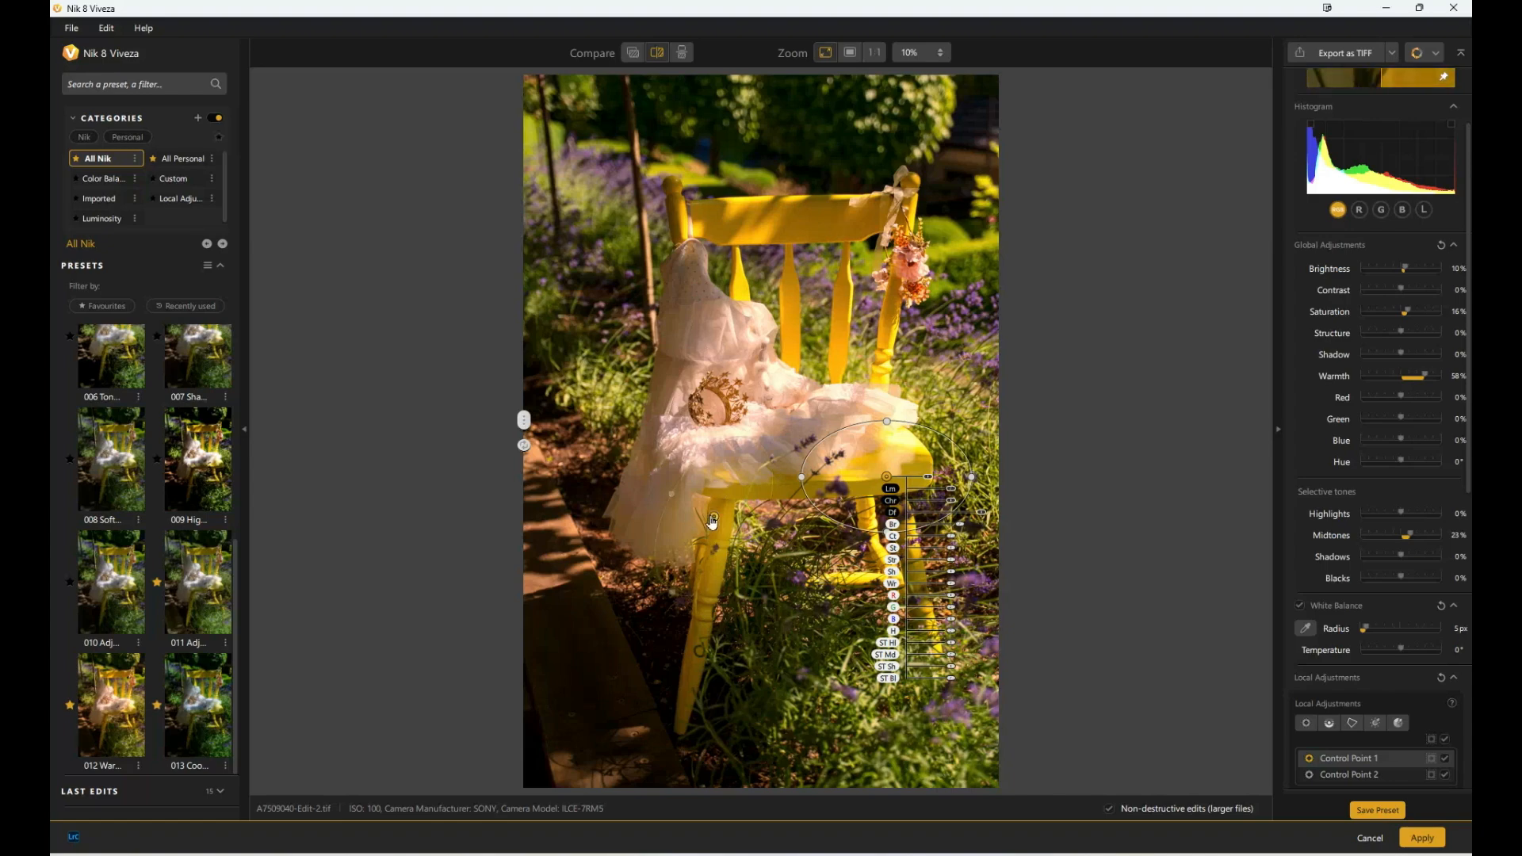
{"action": "left_click_drag", "start_coordinate": [713, 516], "coordinate": [712, 509]}
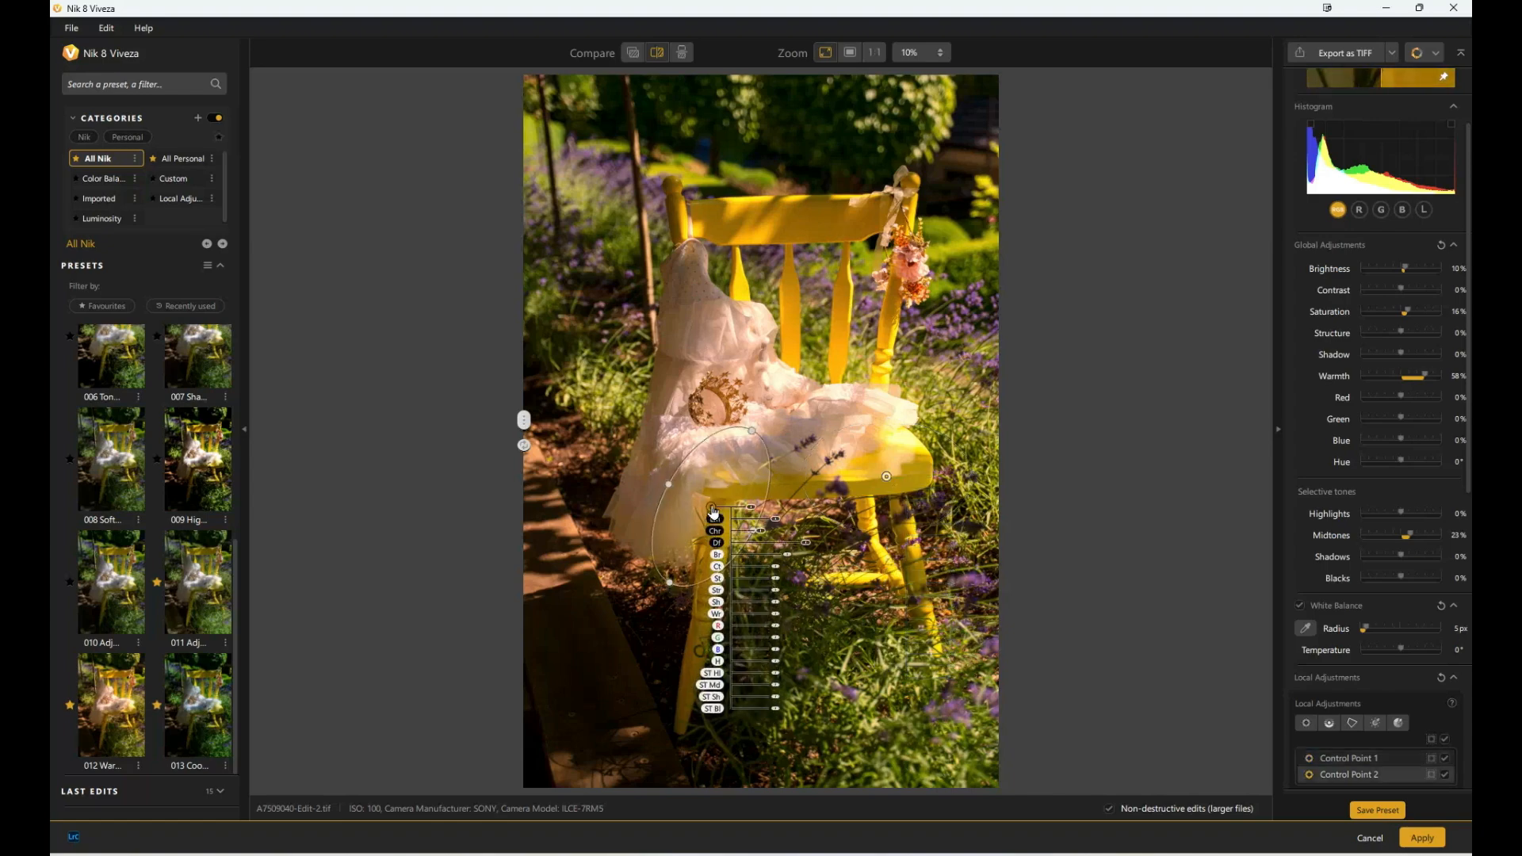
Add an elliptical control point on the fabric over the middle of the seat and slightly raise its brightness
{"action": "left_click", "coordinate": [1307, 722]}
{"action": "left_click", "coordinate": [799, 443]}
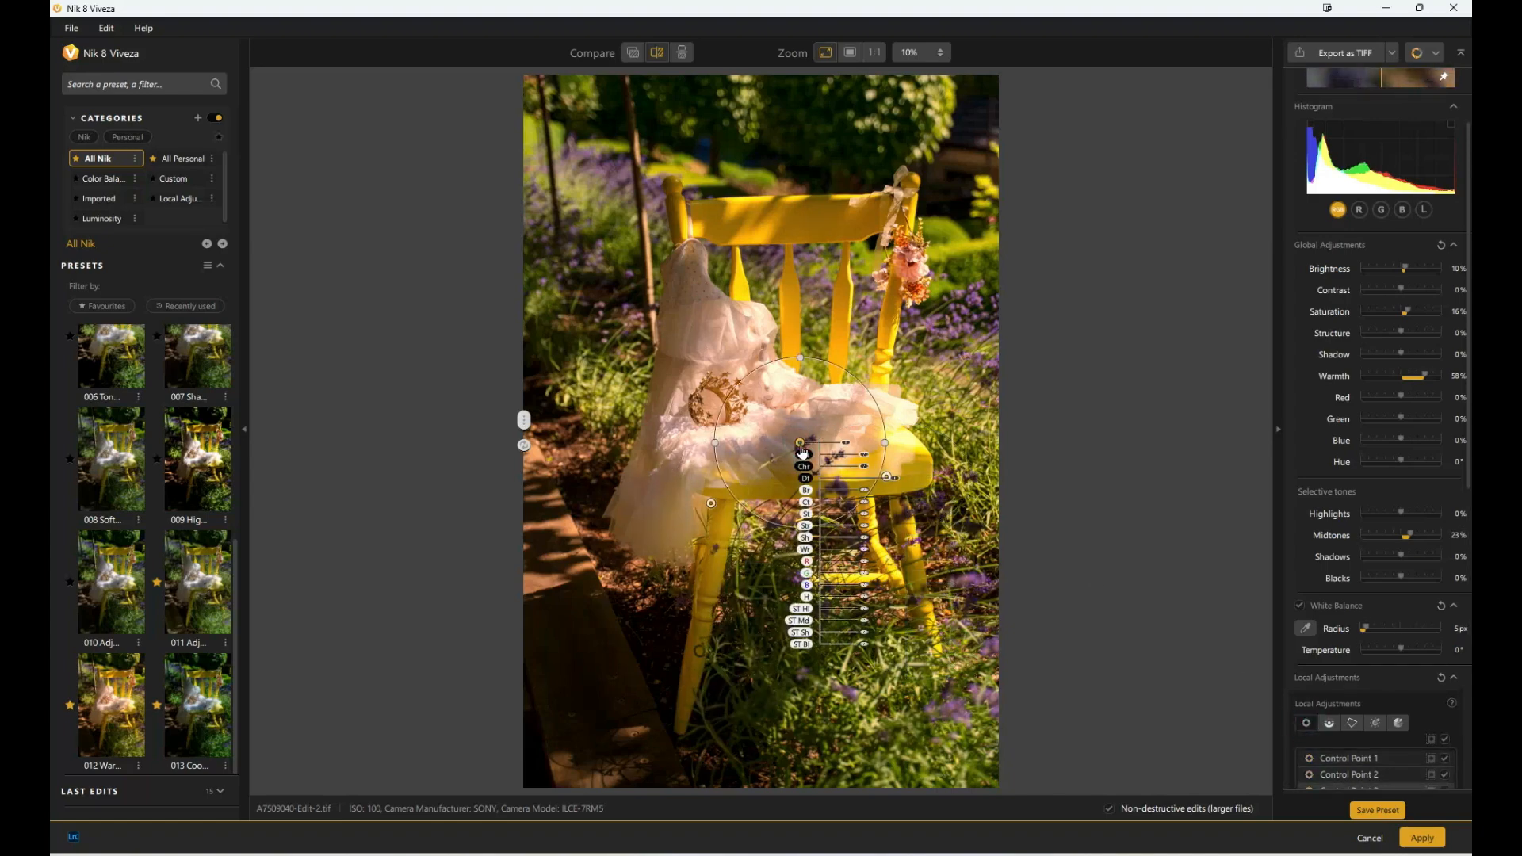
{"action": "left_click_drag", "start_coordinate": [864, 491], "coordinate": [870, 493]}
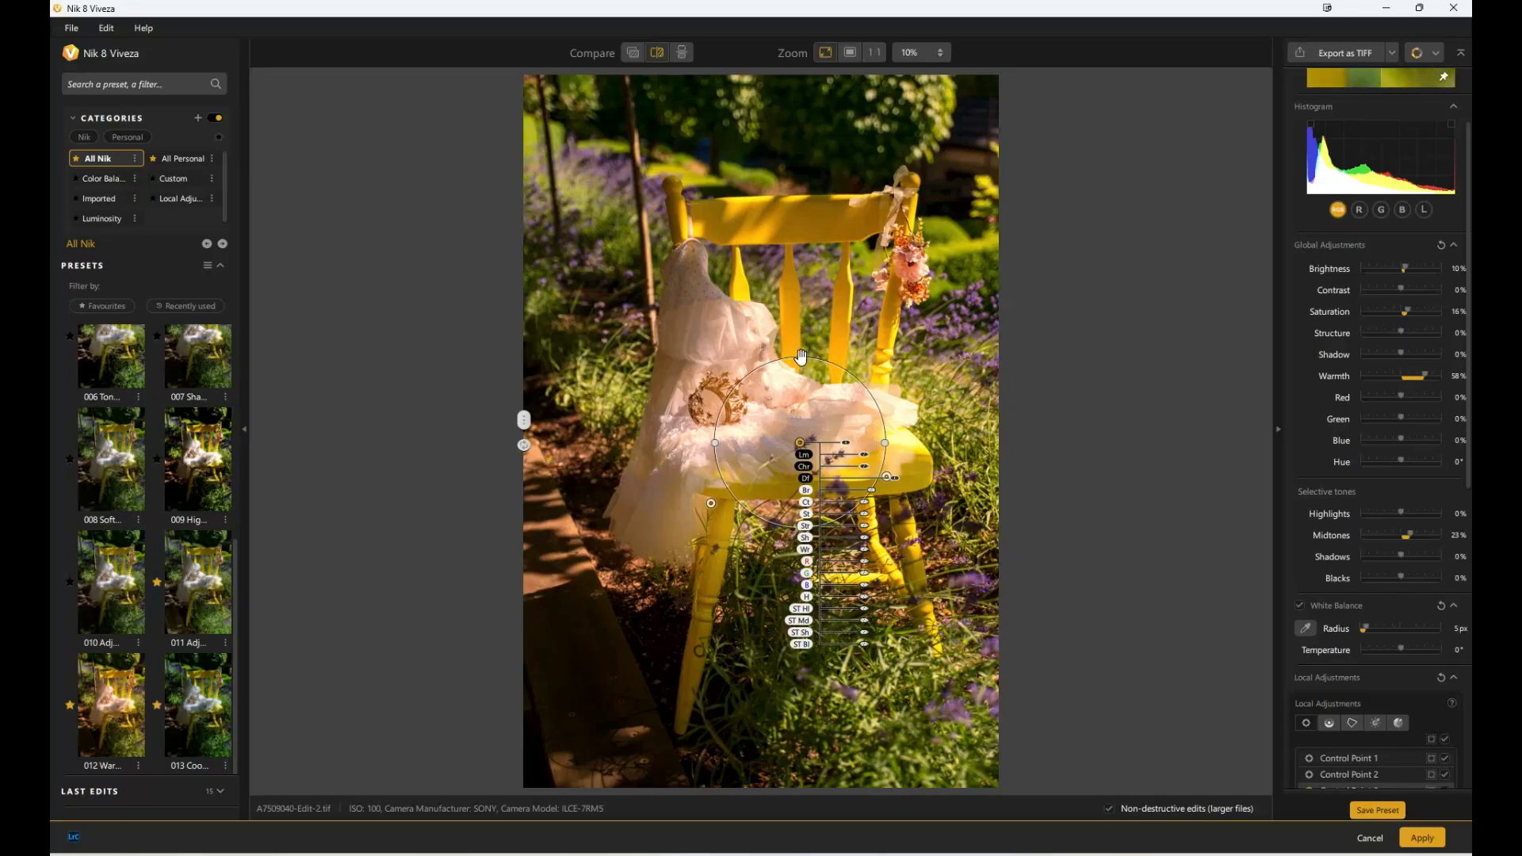
Flatten and tilt the middle control point's ellipse along the draped fabric, shift it slightly down, and fine-tune its brightness
{"action": "left_click_drag", "start_coordinate": [800, 359], "coordinate": [800, 383]}
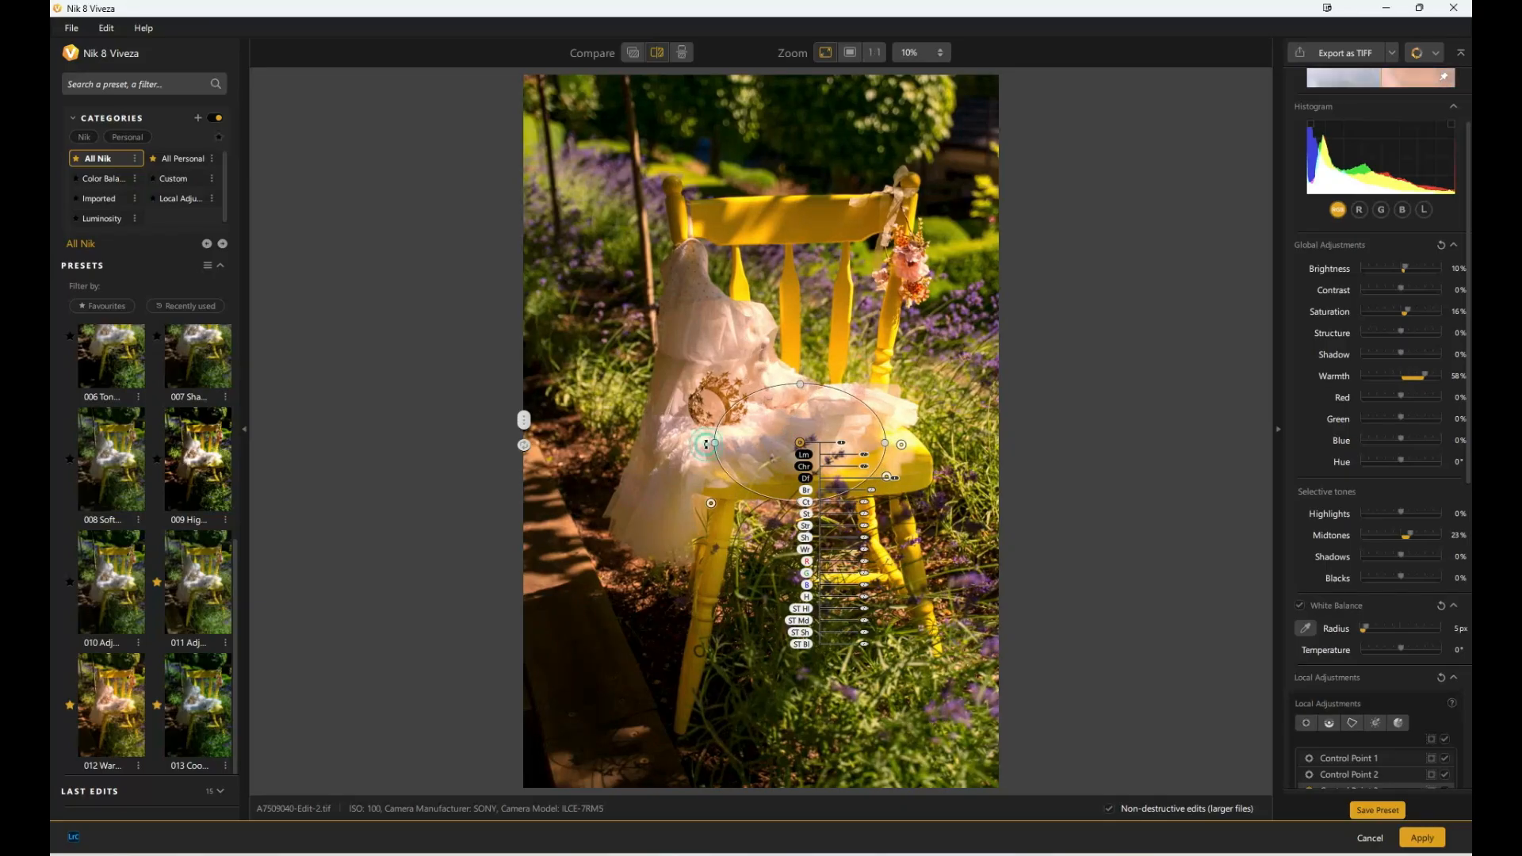
{"action": "left_click_drag", "start_coordinate": [715, 442], "coordinate": [719, 474]}
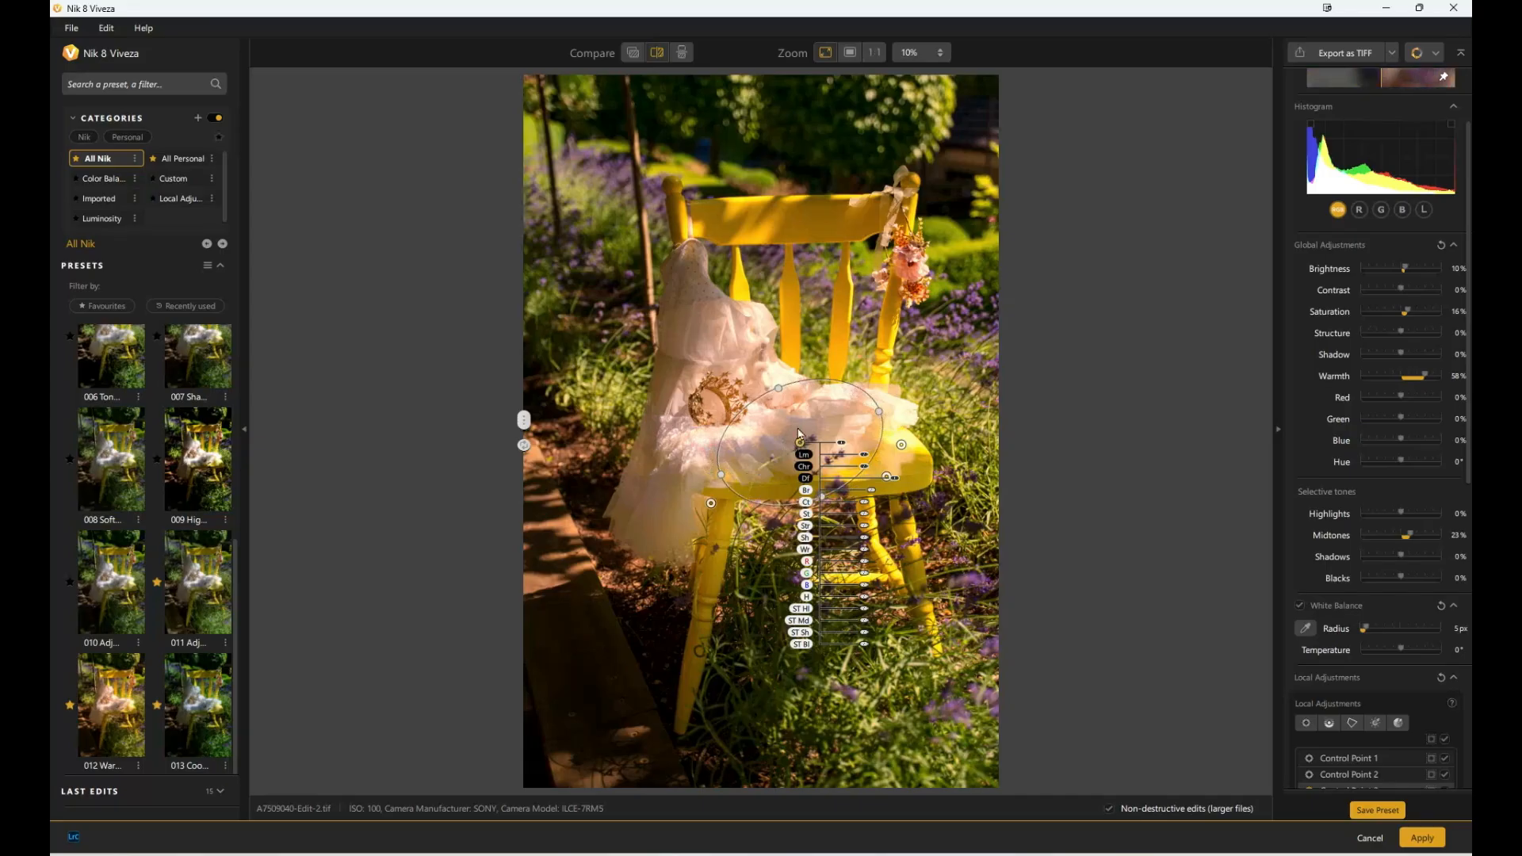
{"action": "left_click_drag", "start_coordinate": [777, 390], "coordinate": [805, 455]}
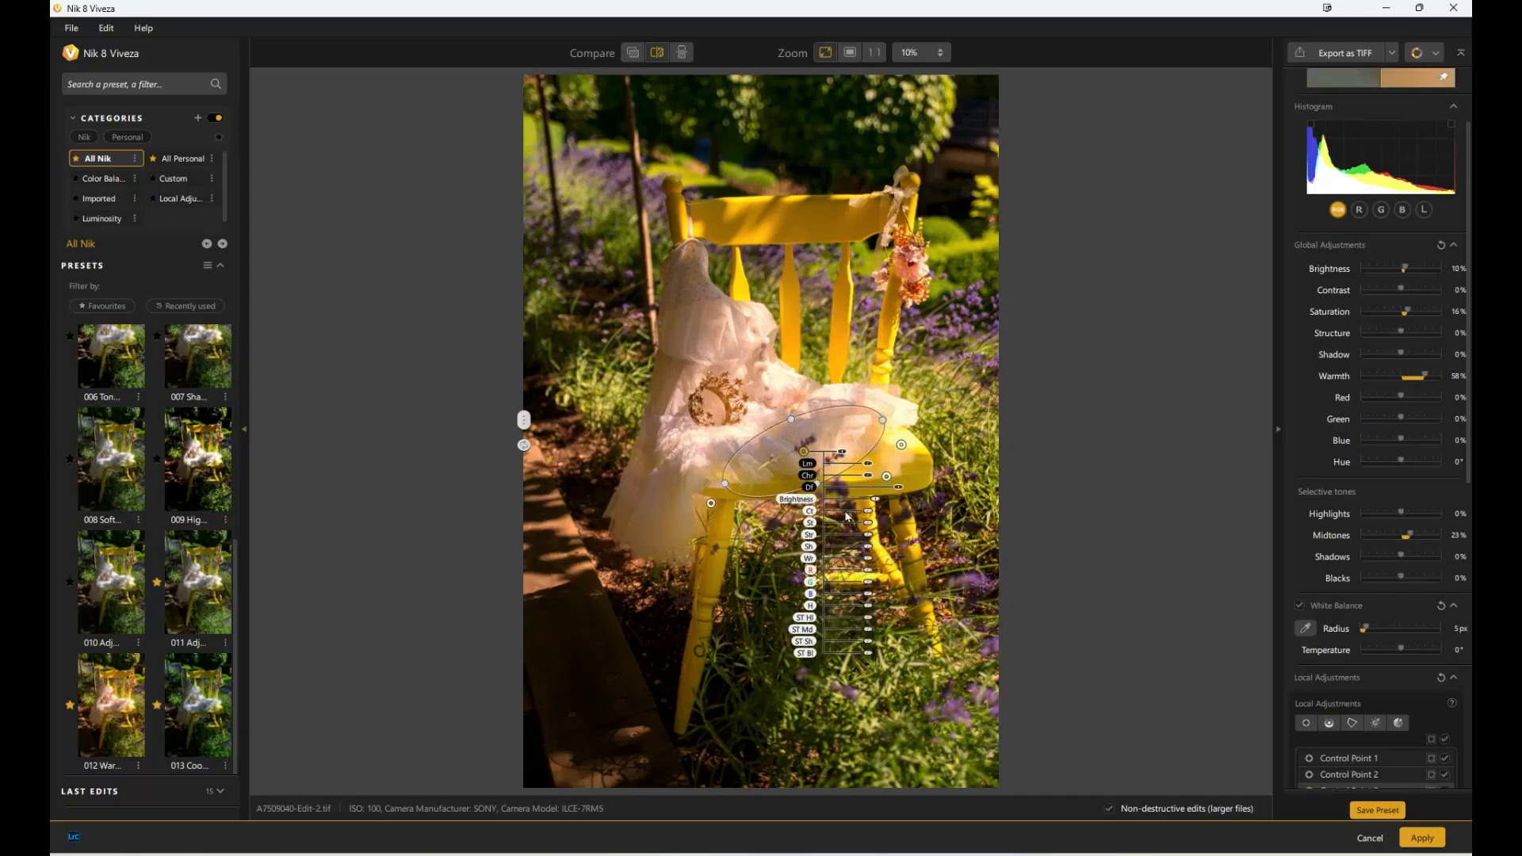
{"action": "left_click_drag", "start_coordinate": [872, 504], "coordinate": [871, 497]}
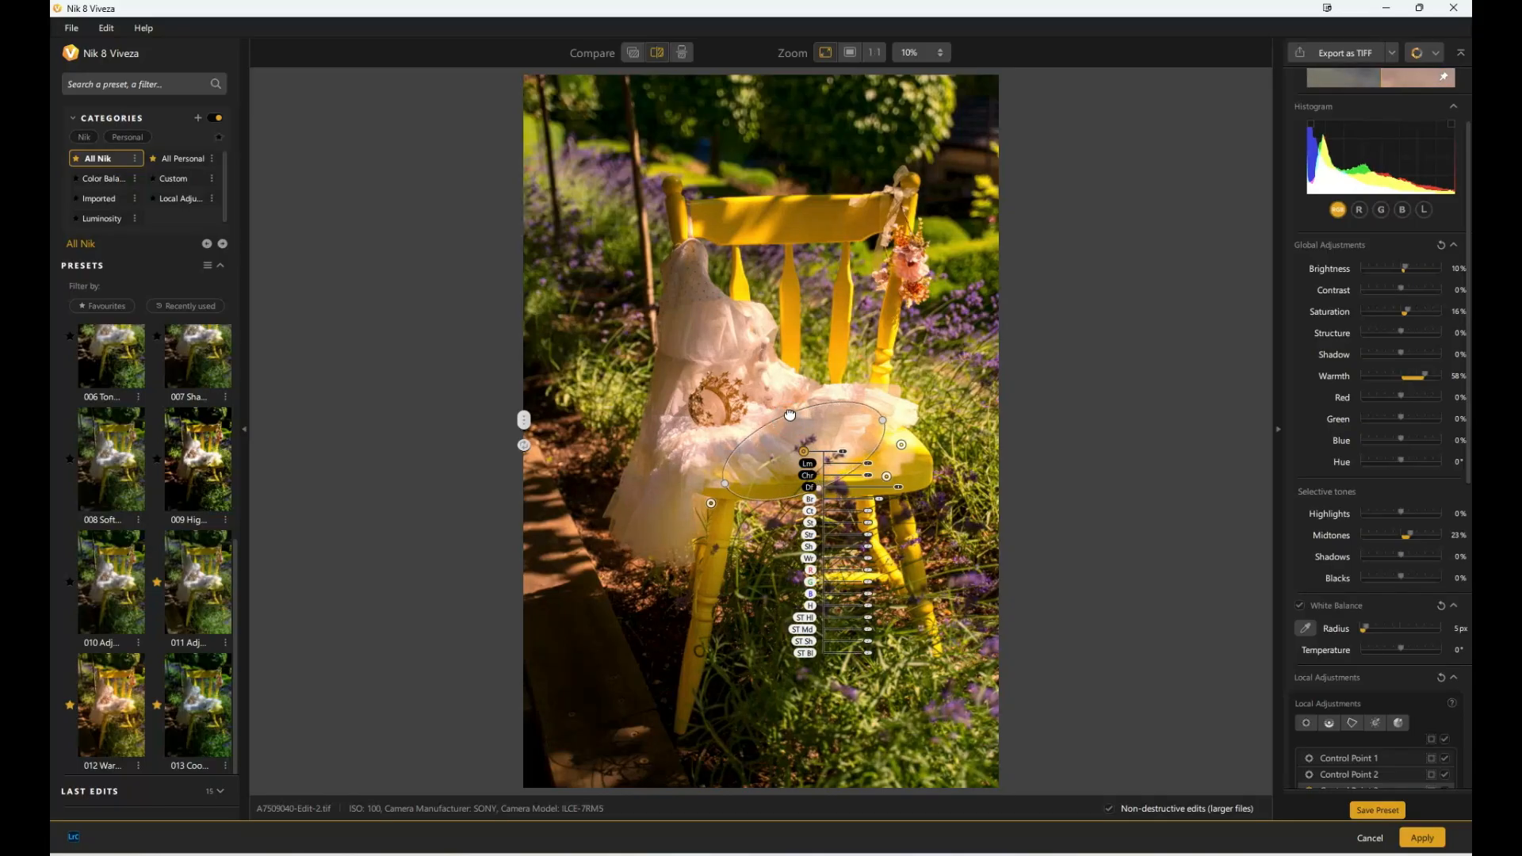
Add a circular control point on the white dress just below the crown and lower its brightness to -5%
{"action": "left_click", "coordinate": [1305, 723]}
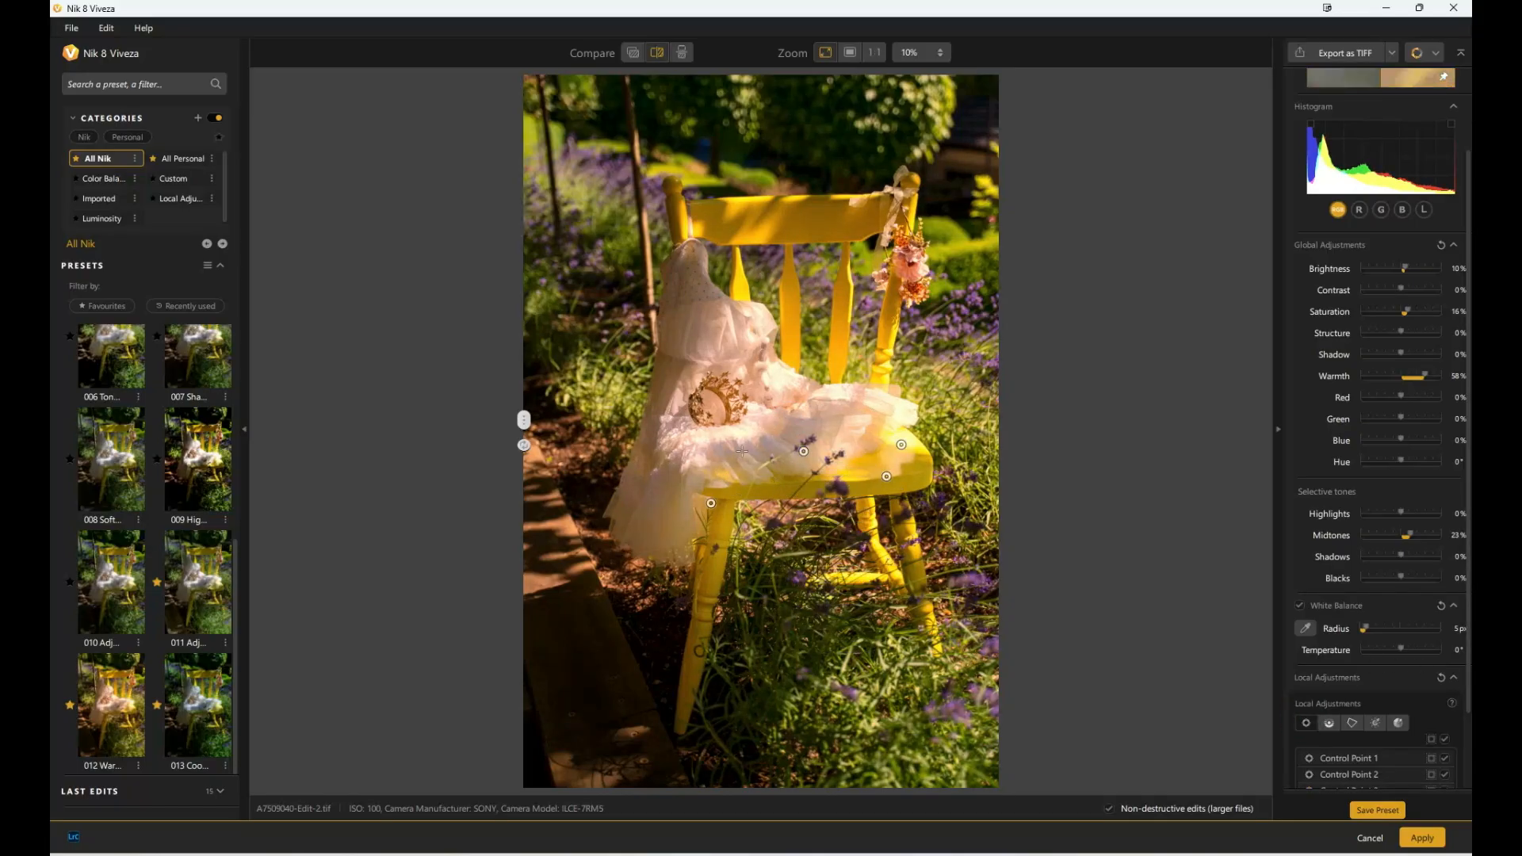
{"action": "left_click", "coordinate": [728, 428]}
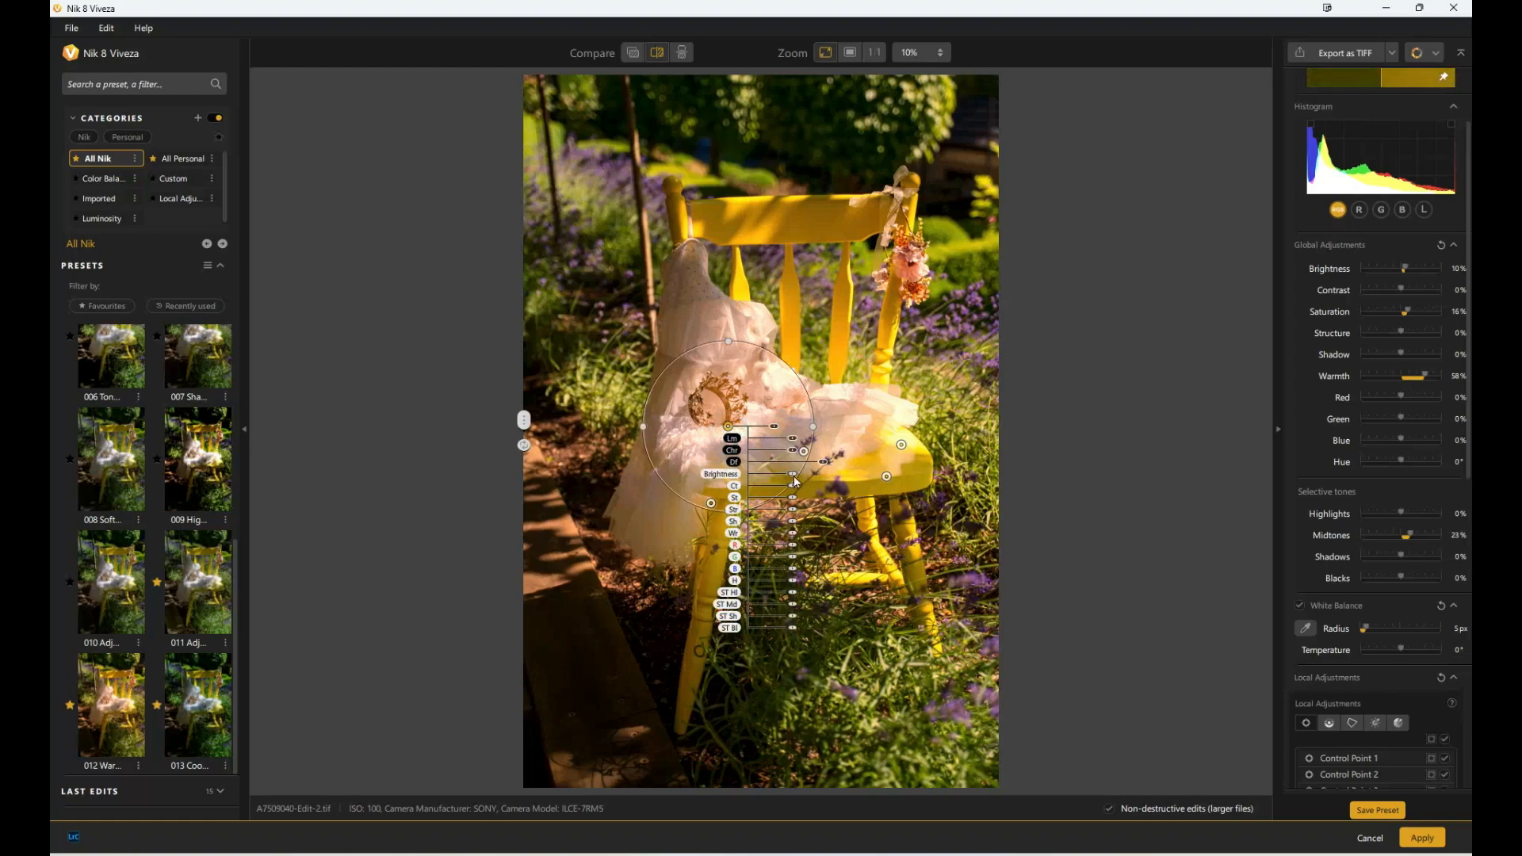
{"action": "left_click_drag", "start_coordinate": [792, 473], "coordinate": [790, 477]}
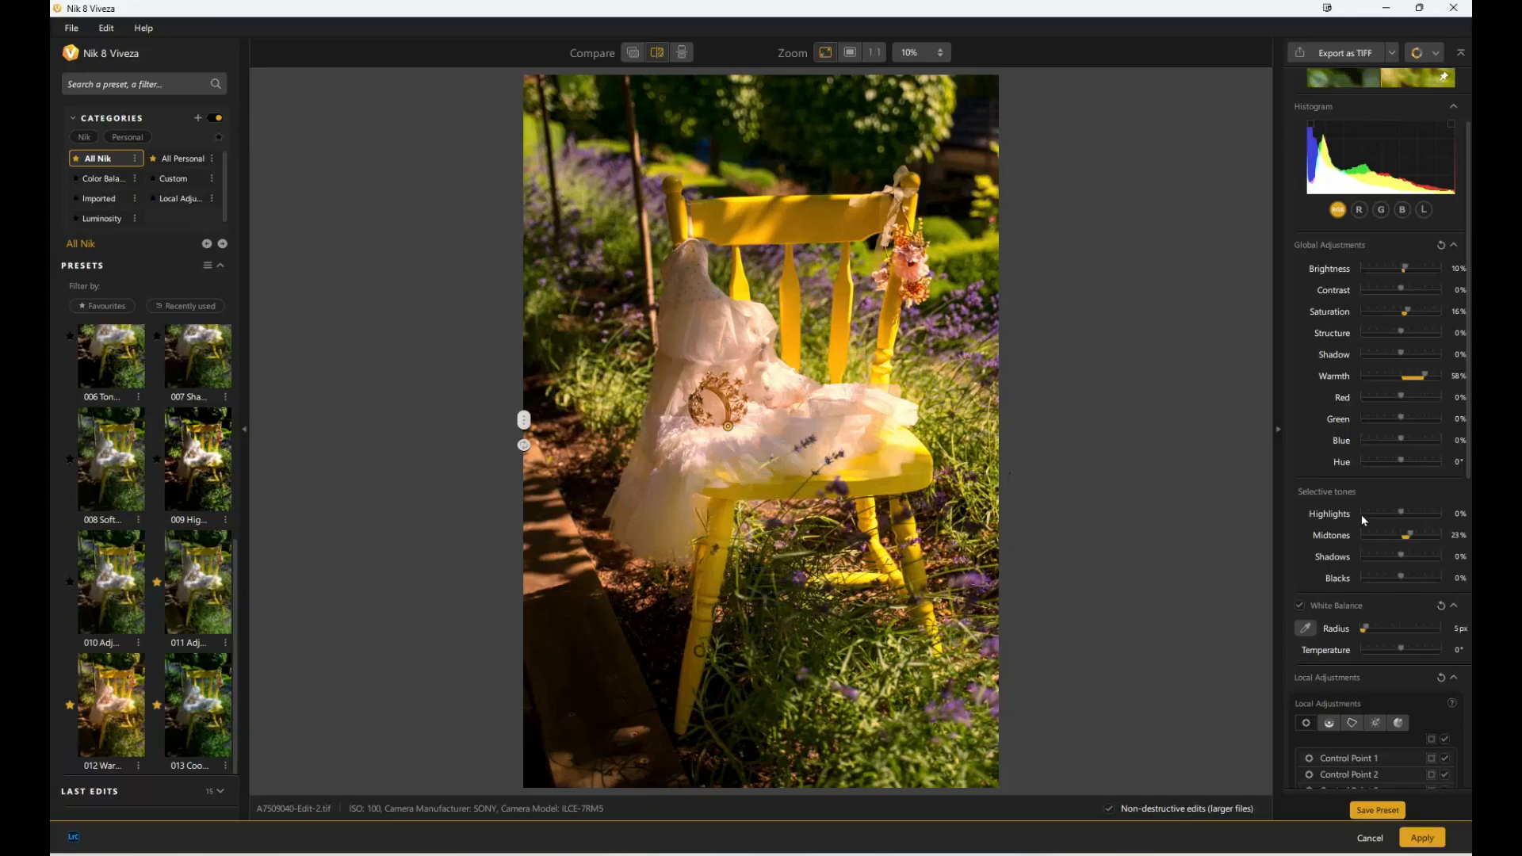
Set the dress control point's Brightness to -18%, Saturation to 16% and Shadow to 44%
{"action": "scroll", "coordinate": [1365, 539], "scroll_direction": "down", "scroll_amount": 5}
{"action": "scroll", "coordinate": [1380, 524], "scroll_direction": "down", "scroll_amount": 2}
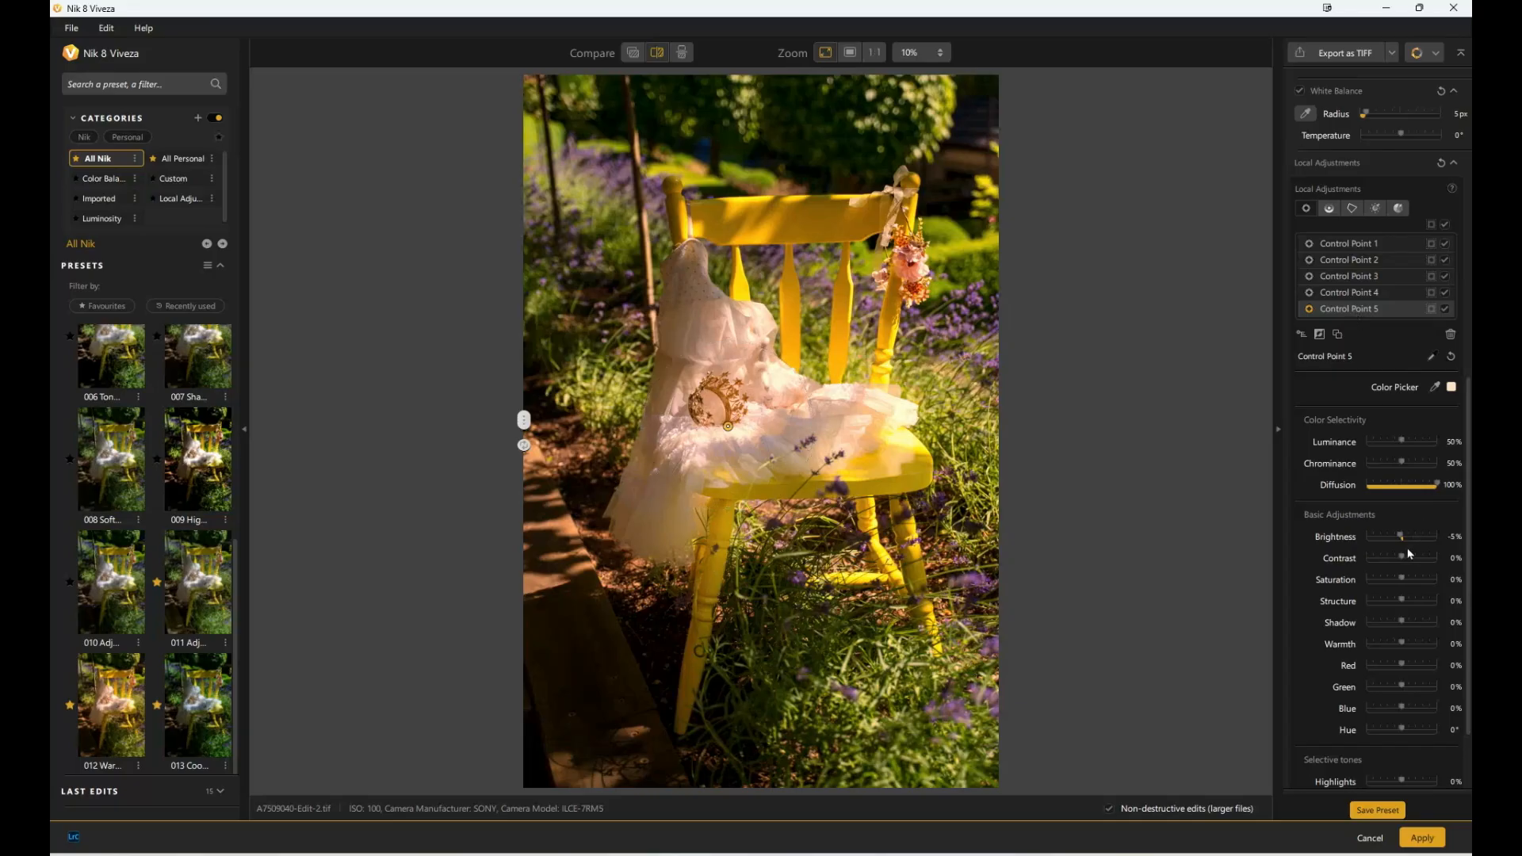
{"action": "left_click_drag", "start_coordinate": [1401, 537], "coordinate": [1395, 537]}
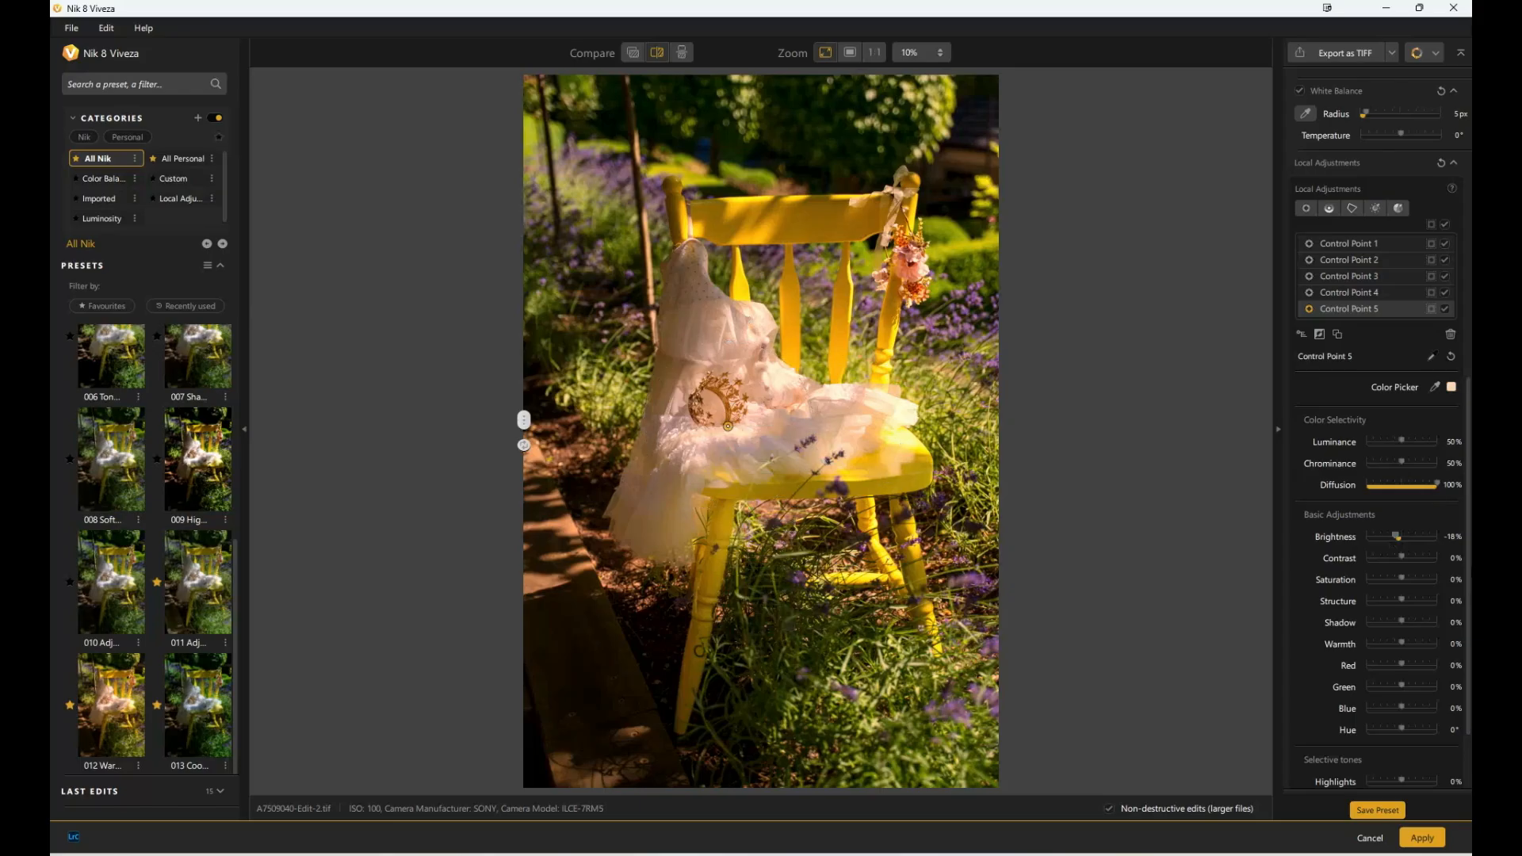
{"action": "left_click_drag", "start_coordinate": [1402, 579], "coordinate": [1408, 583]}
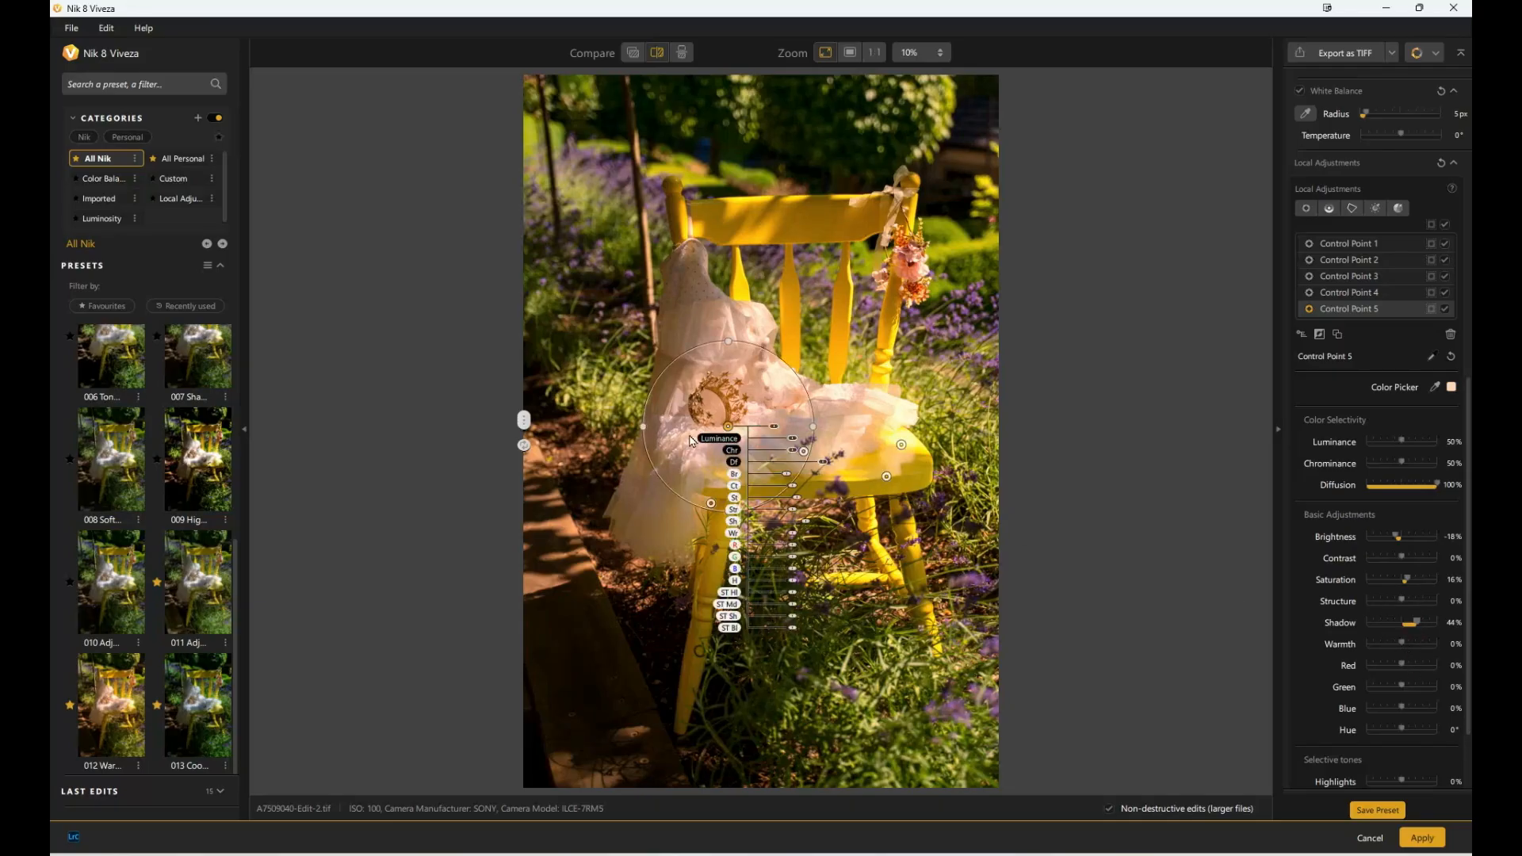
{"action": "left_click_drag", "start_coordinate": [523, 428], "coordinate": [336, 408]}
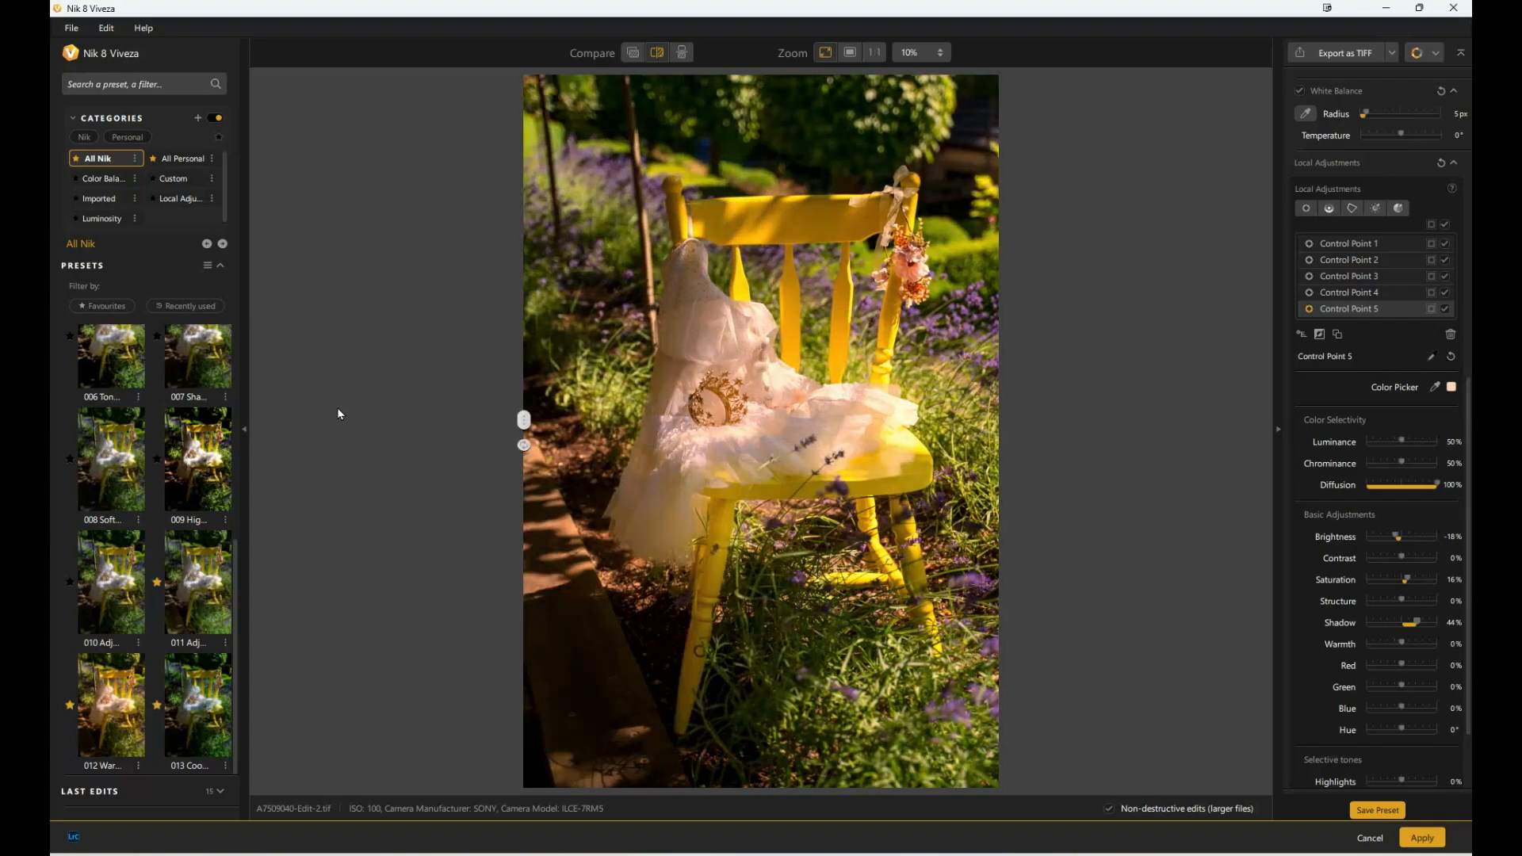